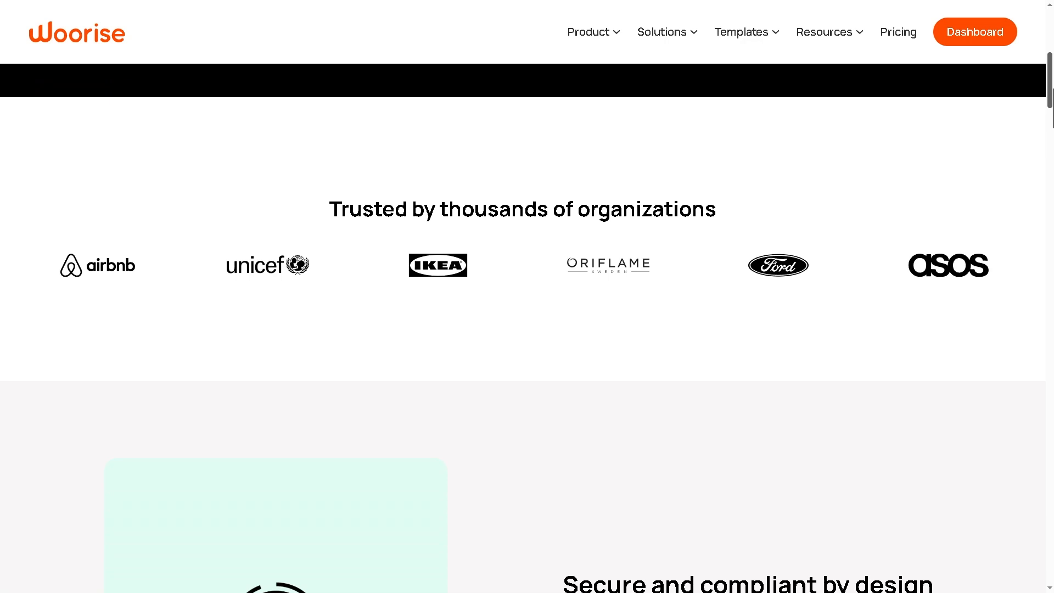
Step: Examine the enterprise page's sections on security, teams, branding, support, growth tools and marketing integrations
{"action": "scroll", "coordinate": [523, 328], "scroll_direction": "down", "scroll_amount": 5}
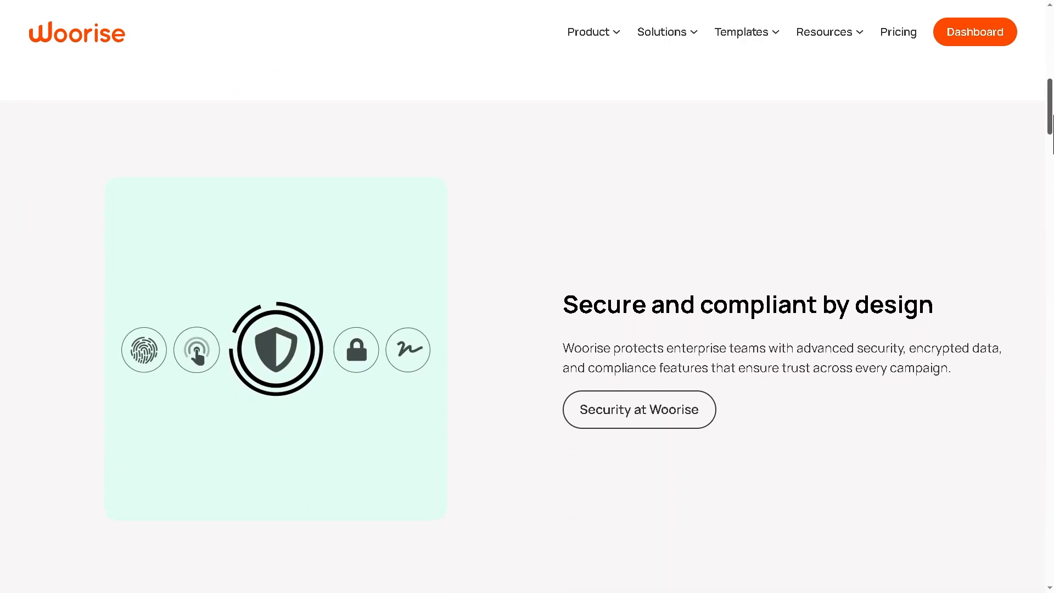
{"action": "scroll", "coordinate": [522, 328], "scroll_direction": "down", "scroll_amount": 3}
{"action": "scroll", "coordinate": [523, 328], "scroll_direction": "down", "scroll_amount": 2}
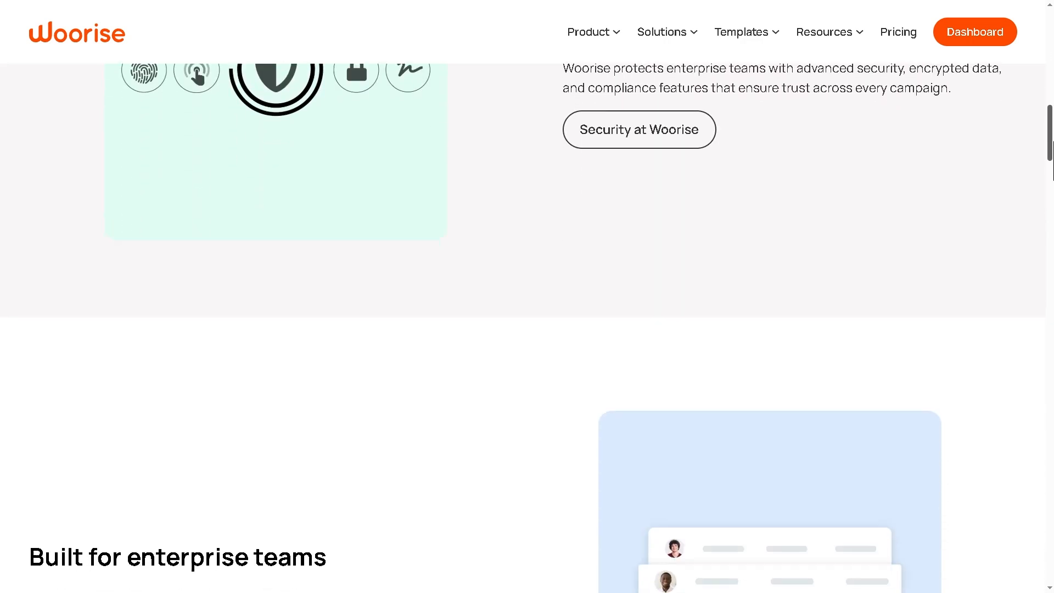
{"action": "scroll", "coordinate": [522, 328], "scroll_direction": "down", "scroll_amount": 12}
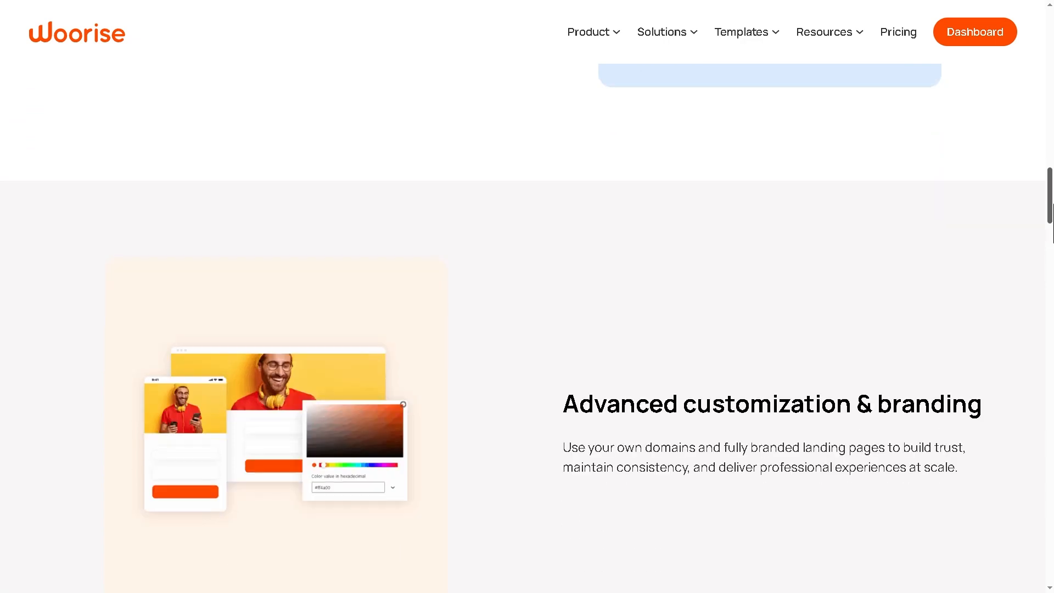
{"action": "scroll", "coordinate": [522, 327], "scroll_direction": "down", "scroll_amount": 8}
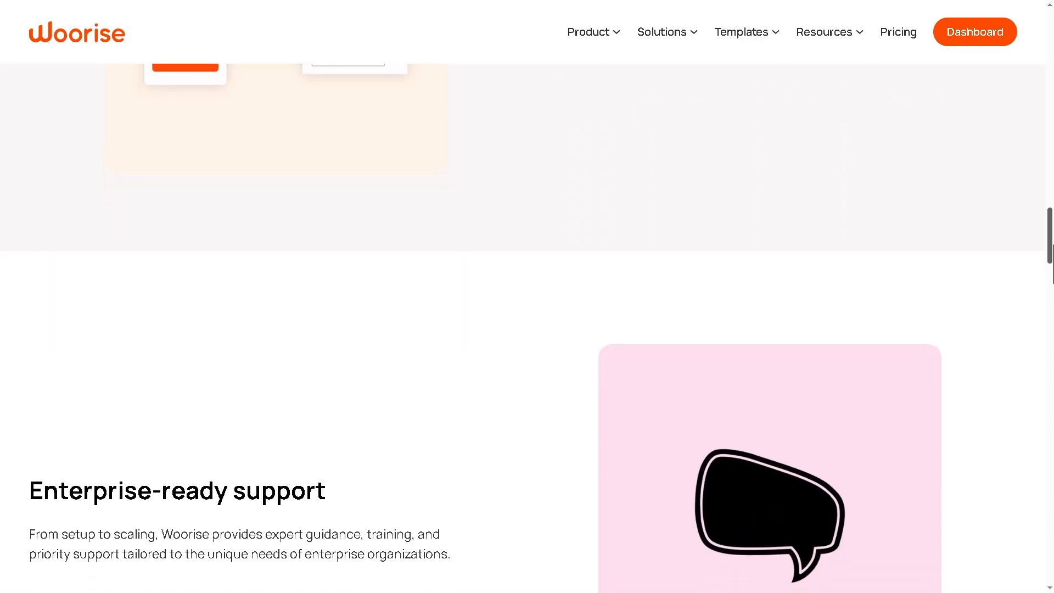
{"action": "scroll", "coordinate": [523, 328], "scroll_direction": "down", "scroll_amount": 8}
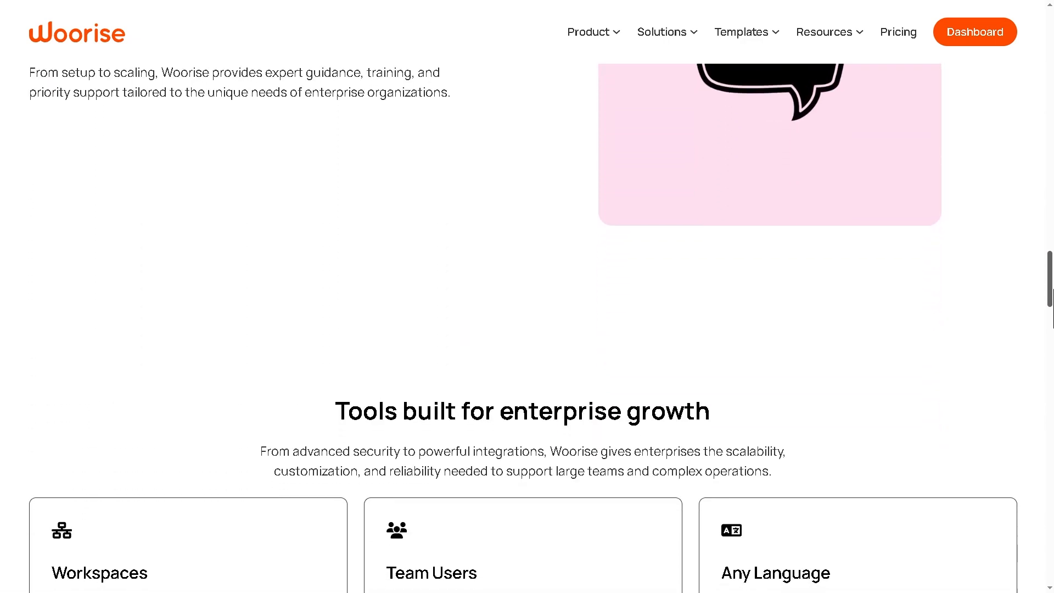
{"action": "scroll", "coordinate": [522, 328], "scroll_direction": "down", "scroll_amount": 7}
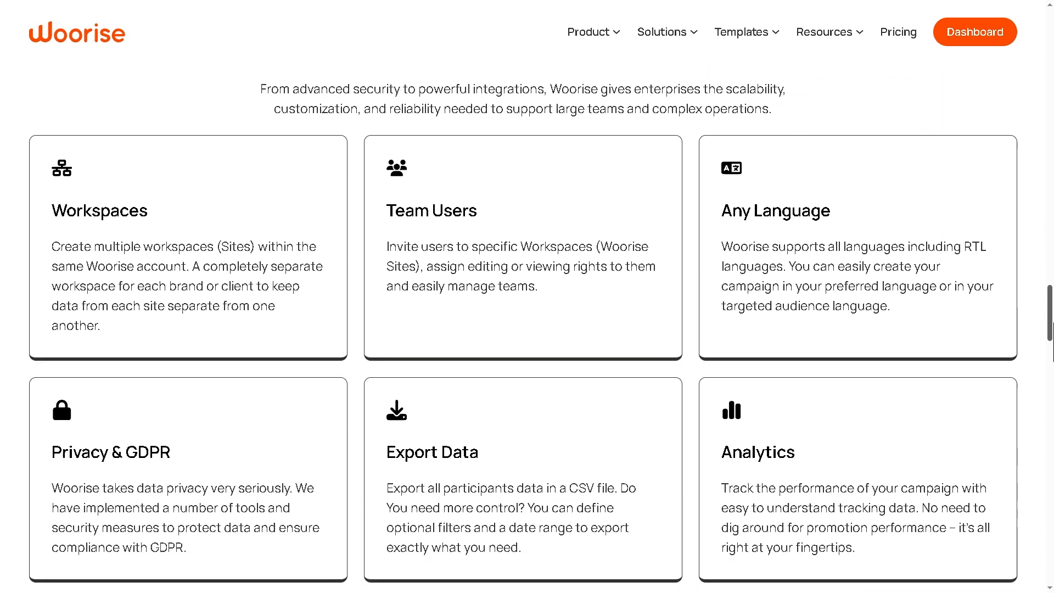
{"action": "scroll", "coordinate": [523, 328], "scroll_direction": "down", "scroll_amount": 16}
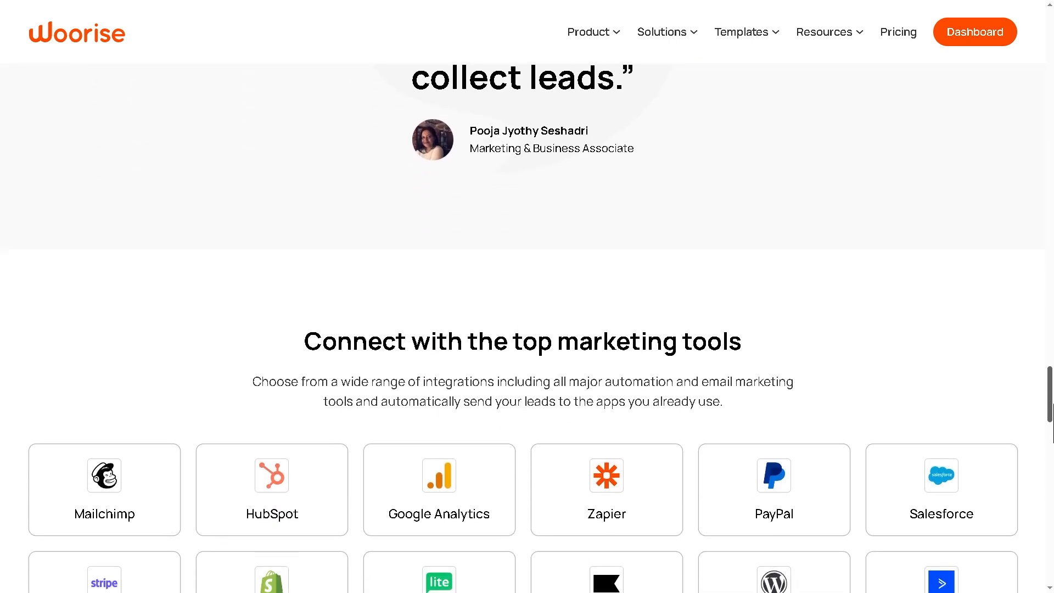
{"action": "scroll", "coordinate": [522, 328], "scroll_direction": "down", "scroll_amount": 4}
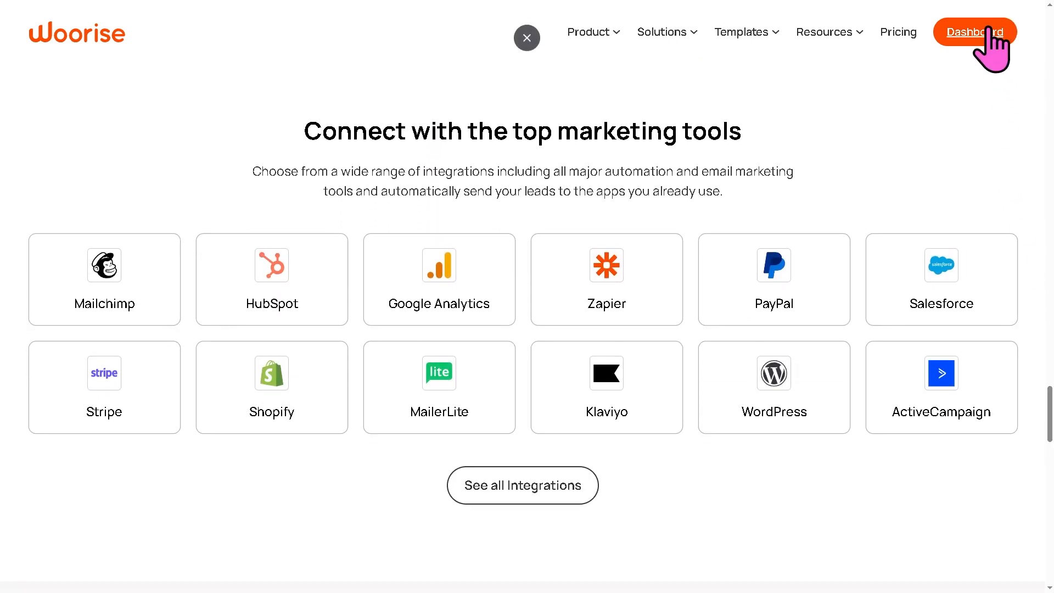
Step: Open the dashboard and look through the available integrations, the sites overview and the list of pages
{"action": "left_click", "coordinate": [988, 34]}
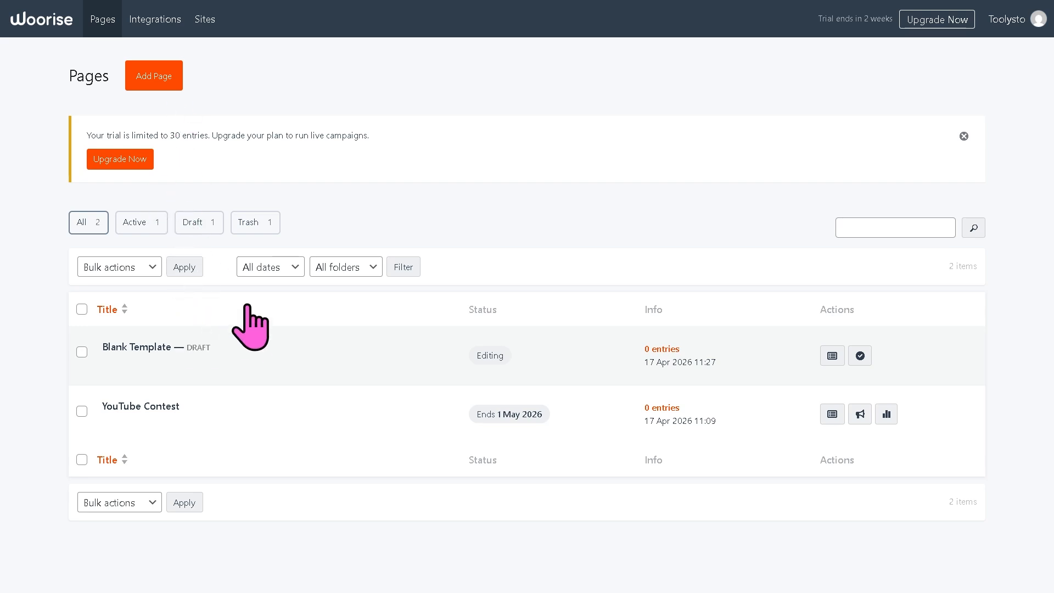
{"action": "left_click", "coordinate": [154, 24]}
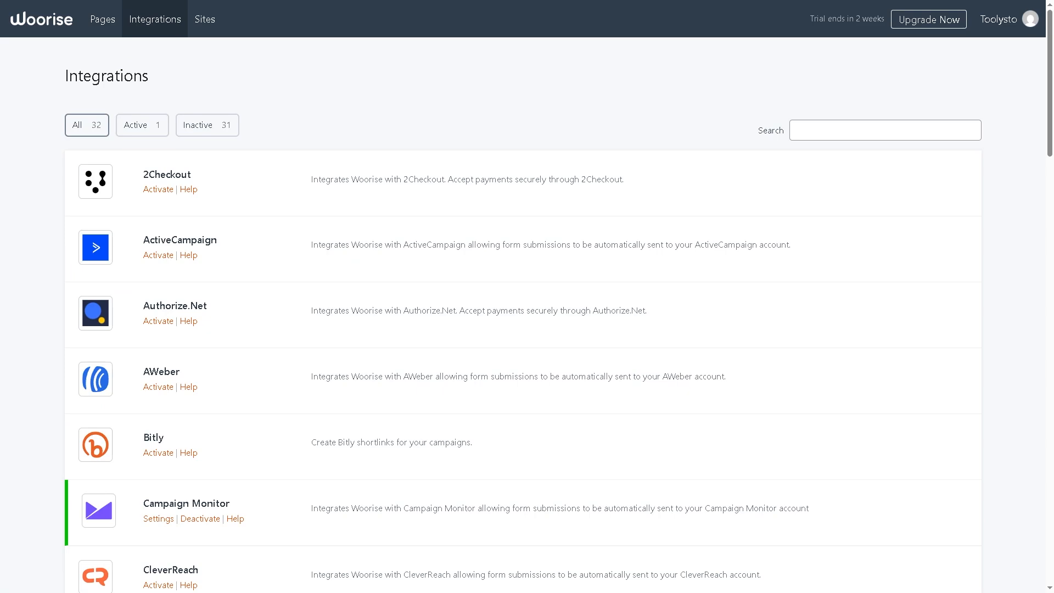
{"action": "scroll", "coordinate": [311, 265], "scroll_direction": "down", "scroll_amount": 7}
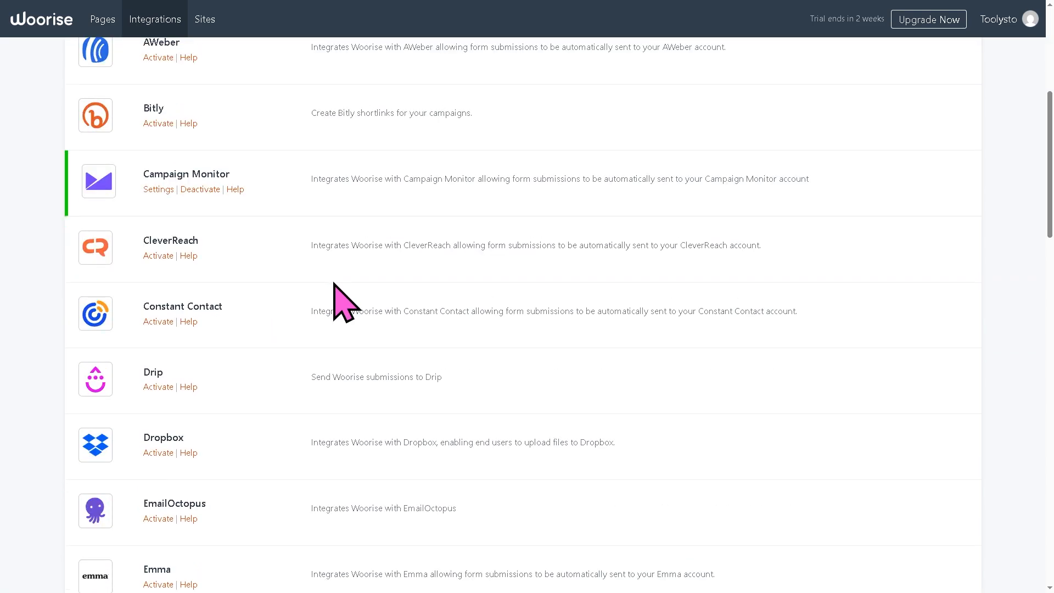
{"action": "left_click", "coordinate": [206, 23]}
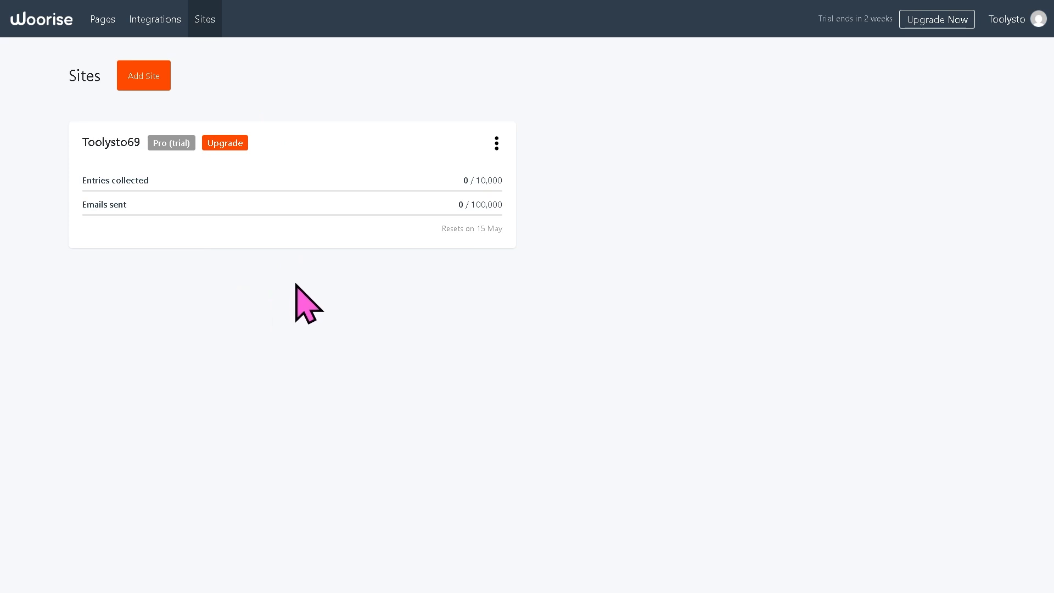
{"action": "left_click", "coordinate": [102, 20]}
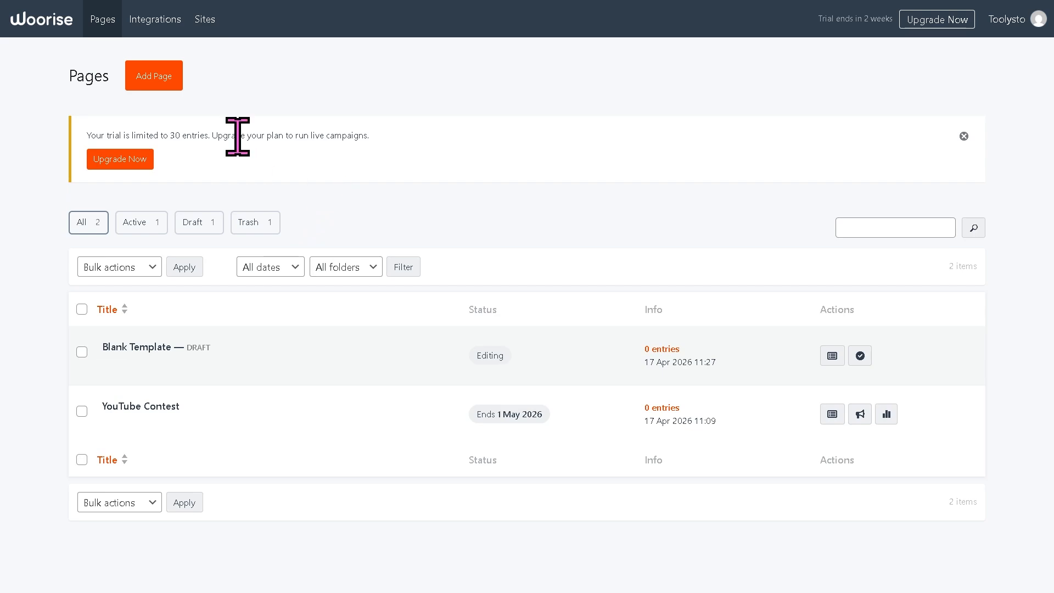
Step: Start adding a page and filter the template gallery to the Lead Generation category
{"action": "left_click", "coordinate": [163, 104]}
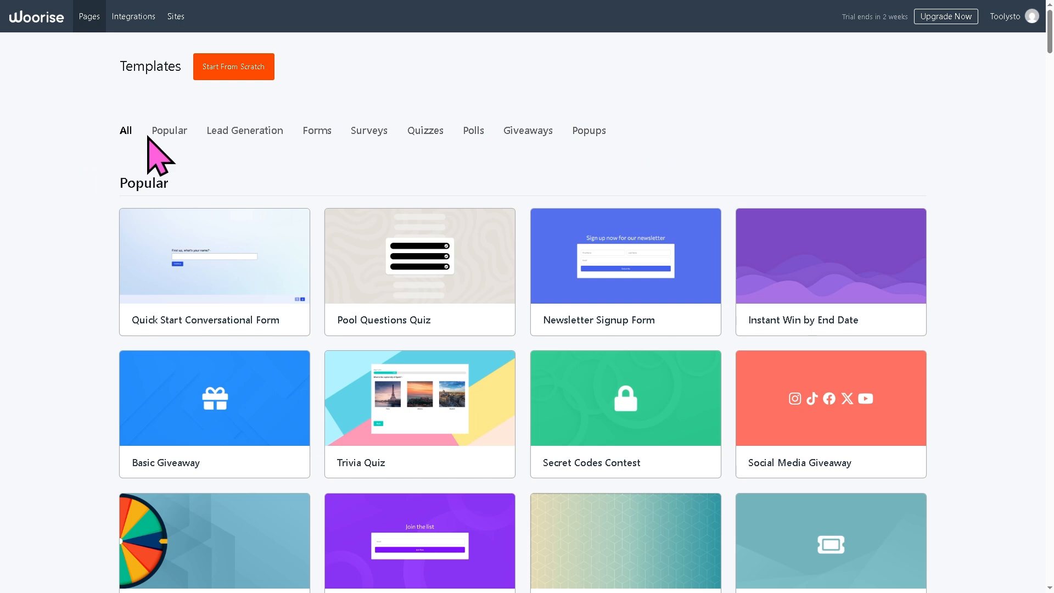
{"action": "left_click_drag", "start_coordinate": [156, 133], "coordinate": [459, 164]}
{"action": "left_click", "coordinate": [678, 160]}
{"action": "left_click", "coordinate": [266, 137]}
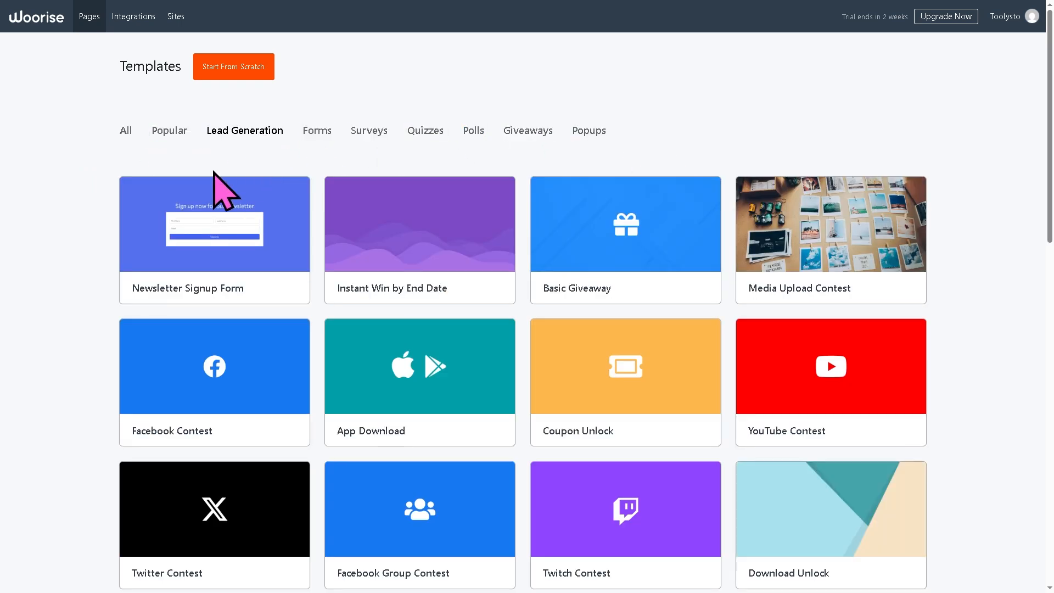
Step: Browse the Lead Generation templates to examine which contests, forms, quizzes and giveaways are offered
{"action": "scroll", "coordinate": [527, 322], "scroll_direction": "down", "scroll_amount": 3}
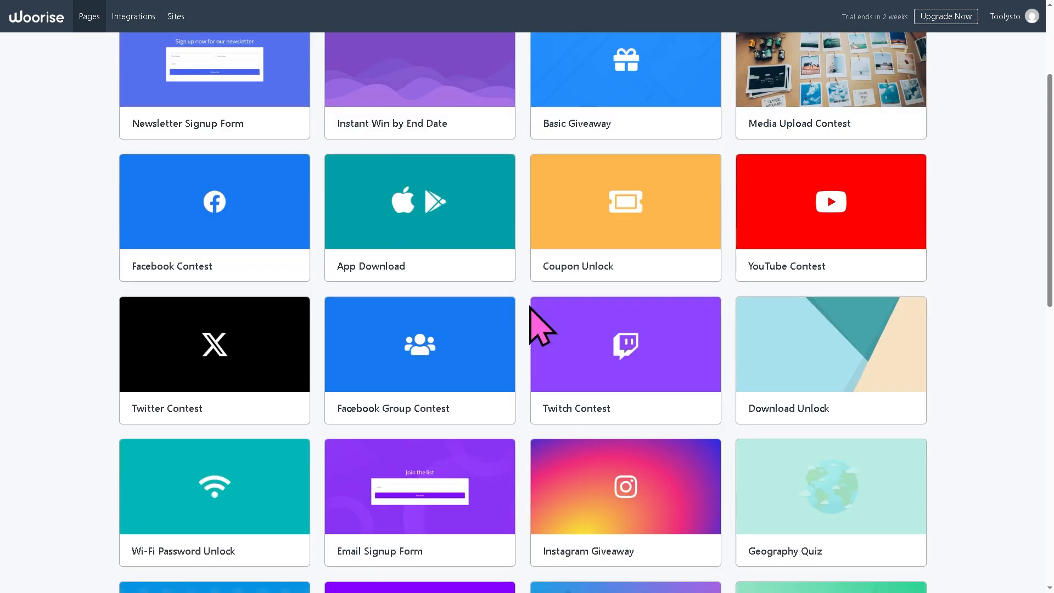
{"action": "scroll", "coordinate": [541, 327], "scroll_direction": "down", "scroll_amount": 2}
{"action": "scroll", "coordinate": [543, 329], "scroll_direction": "down", "scroll_amount": 4}
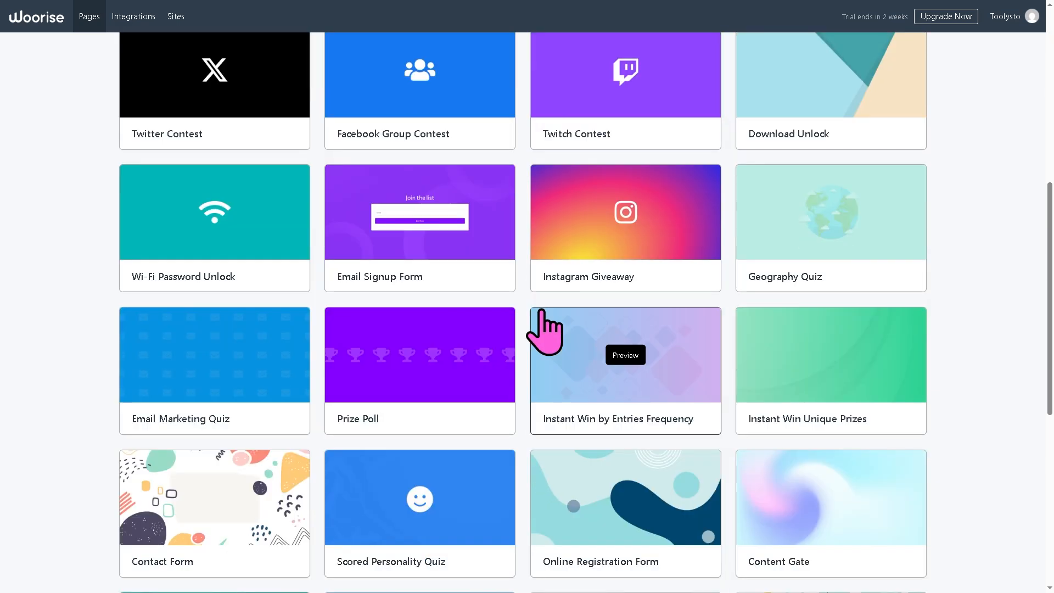
{"action": "scroll", "coordinate": [543, 329], "scroll_direction": "down", "scroll_amount": 2}
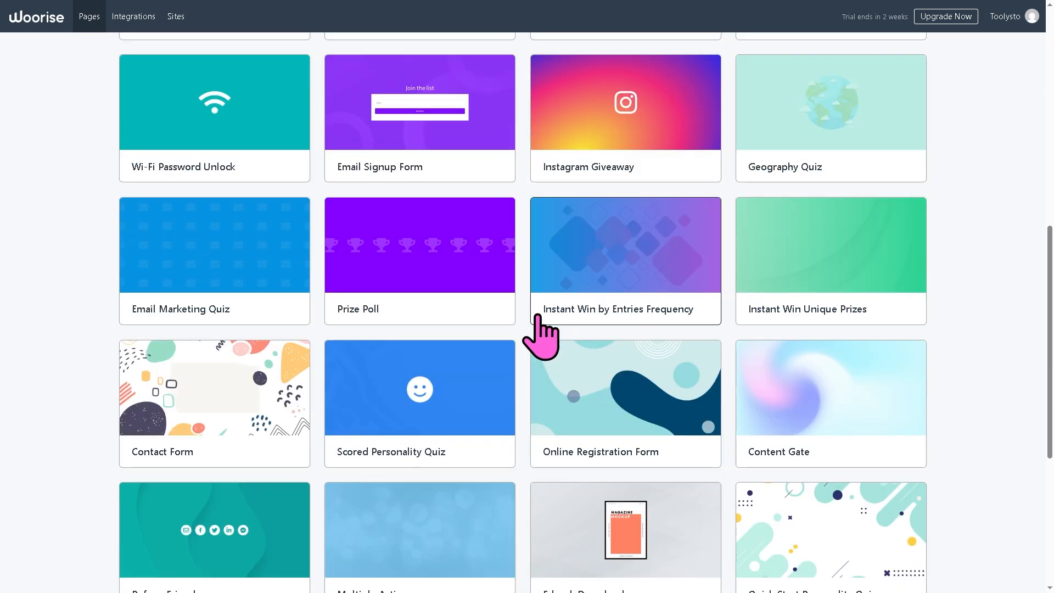
{"action": "scroll", "coordinate": [541, 330], "scroll_direction": "down", "scroll_amount": 4}
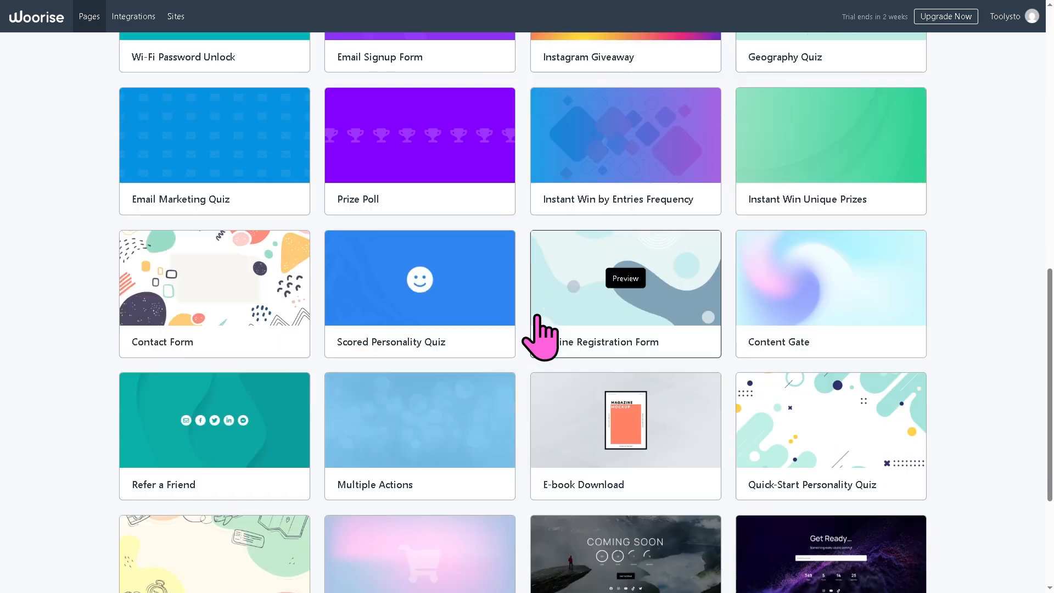
{"action": "scroll", "coordinate": [534, 330], "scroll_direction": "down", "scroll_amount": 1}
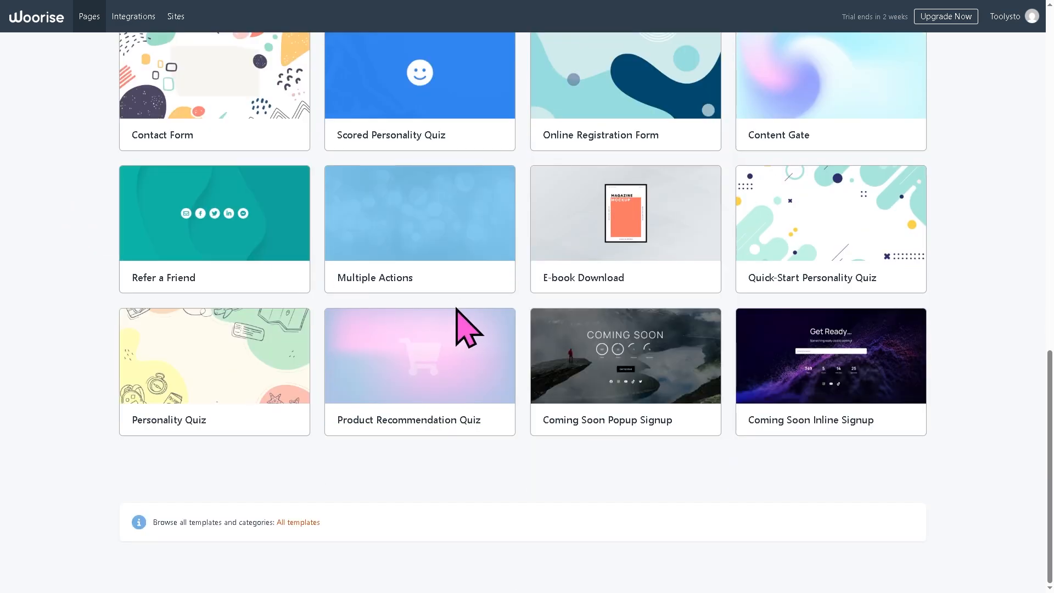
{"action": "scroll", "coordinate": [464, 319], "scroll_direction": "up", "scroll_amount": 3}
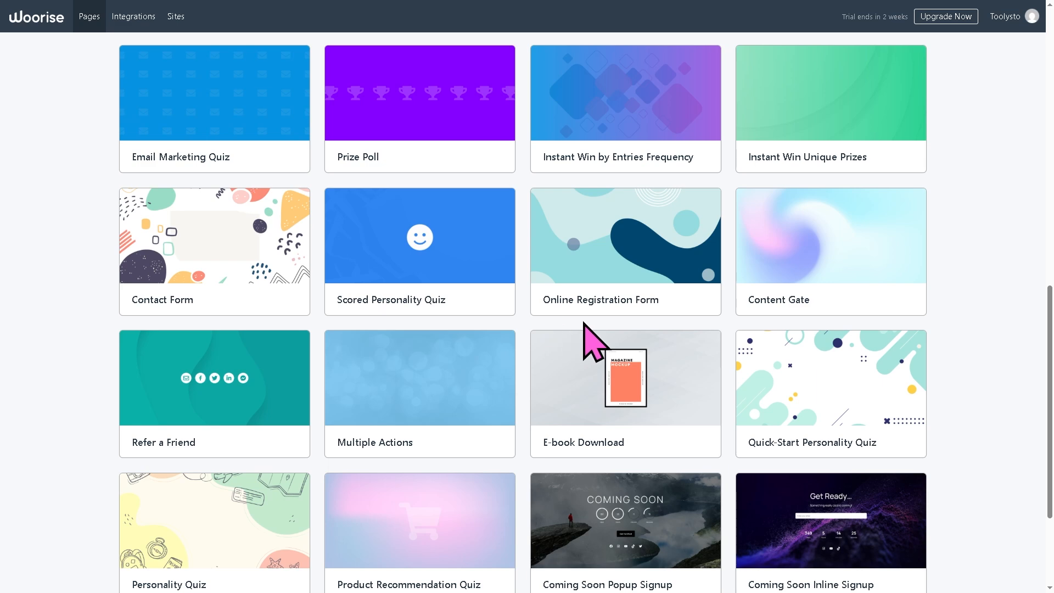
{"action": "scroll", "coordinate": [586, 335], "scroll_direction": "up", "scroll_amount": 2}
{"action": "scroll", "coordinate": [584, 346], "scroll_direction": "up", "scroll_amount": 2}
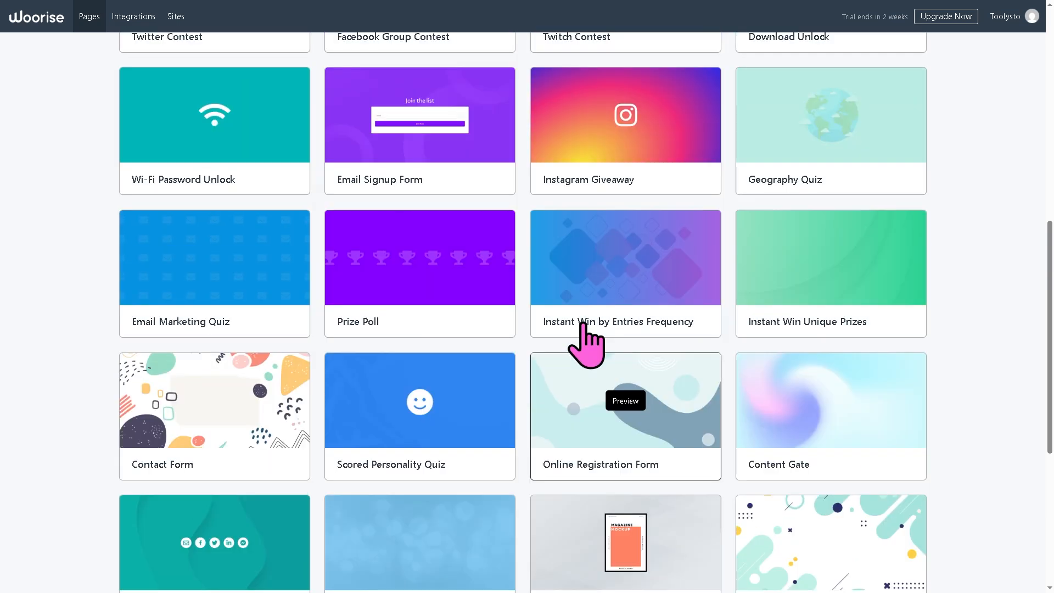
{"action": "scroll", "coordinate": [418, 318], "scroll_direction": "up", "scroll_amount": 2}
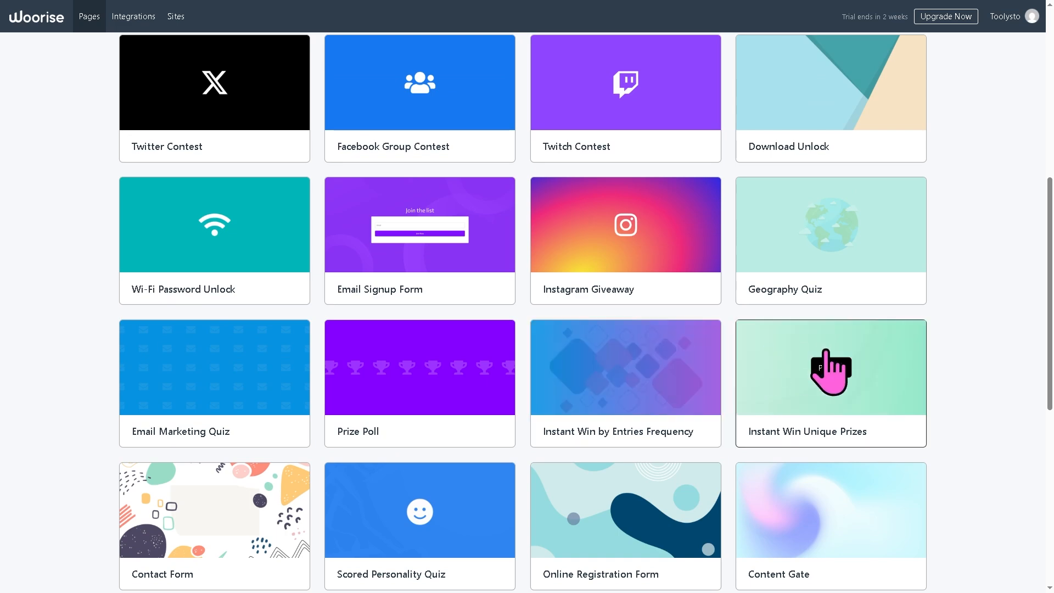
{"action": "scroll", "coordinate": [687, 342], "scroll_direction": "up", "scroll_amount": 1}
{"action": "scroll", "coordinate": [686, 340], "scroll_direction": "up", "scroll_amount": 7}
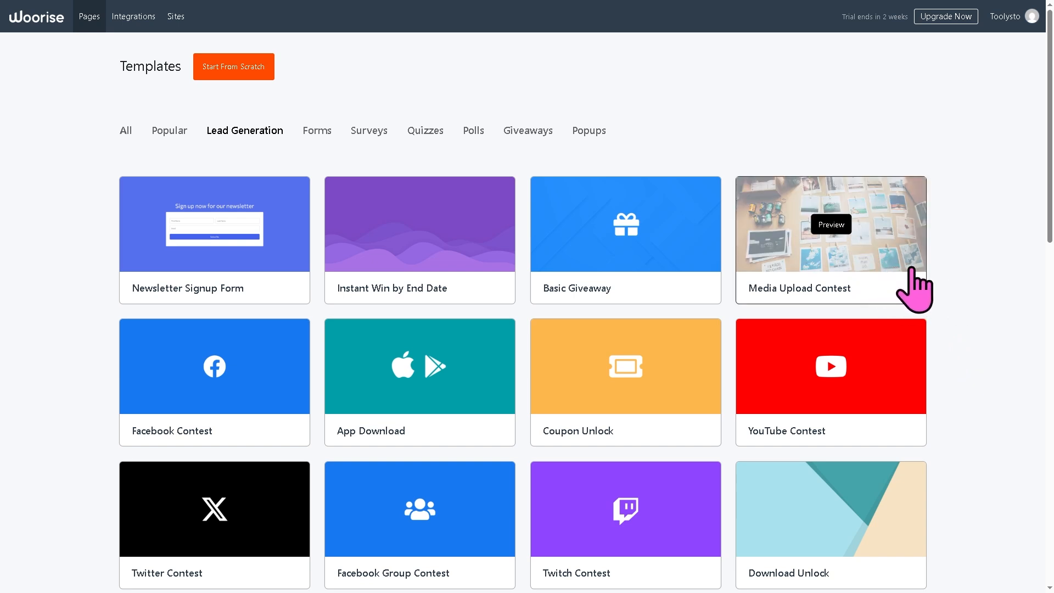
Step: Preview the Media Upload Contest template in mobile and desktop views and use it for the page
{"action": "left_click", "coordinate": [831, 225]}
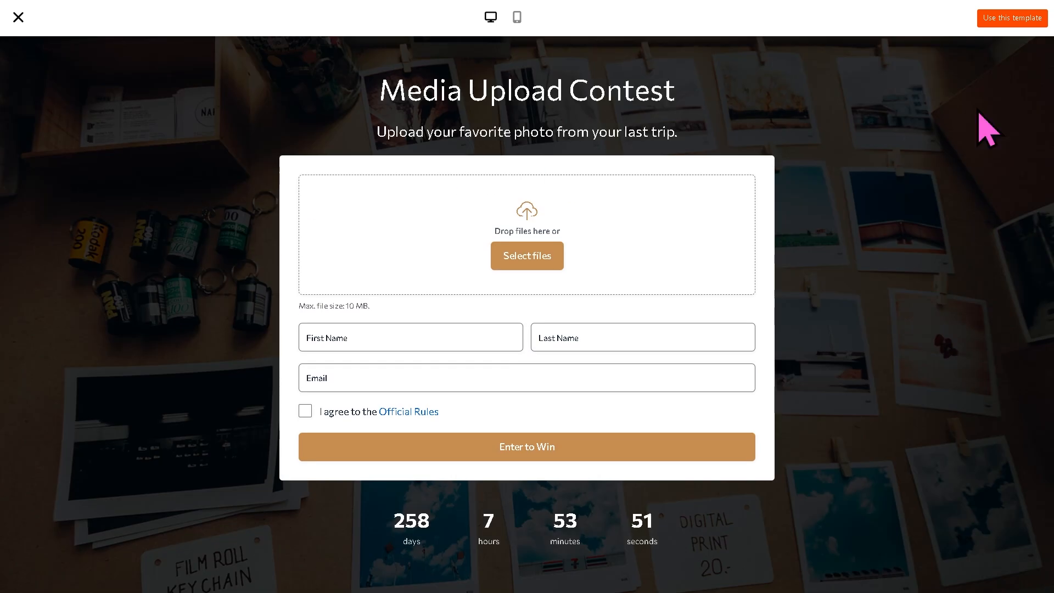
{"action": "left_click", "coordinate": [517, 18]}
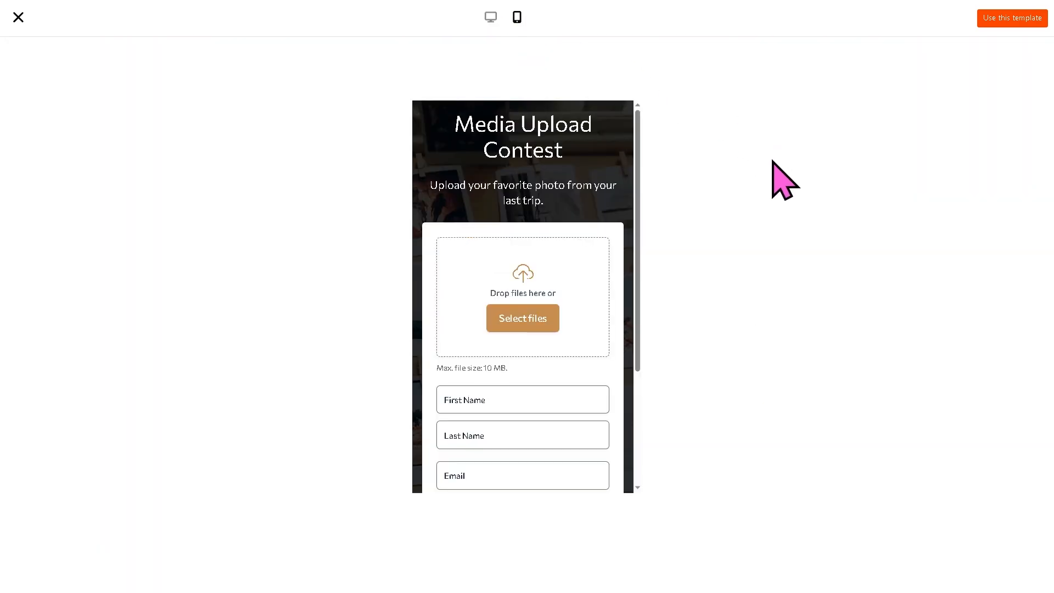
{"action": "left_click", "coordinate": [490, 18]}
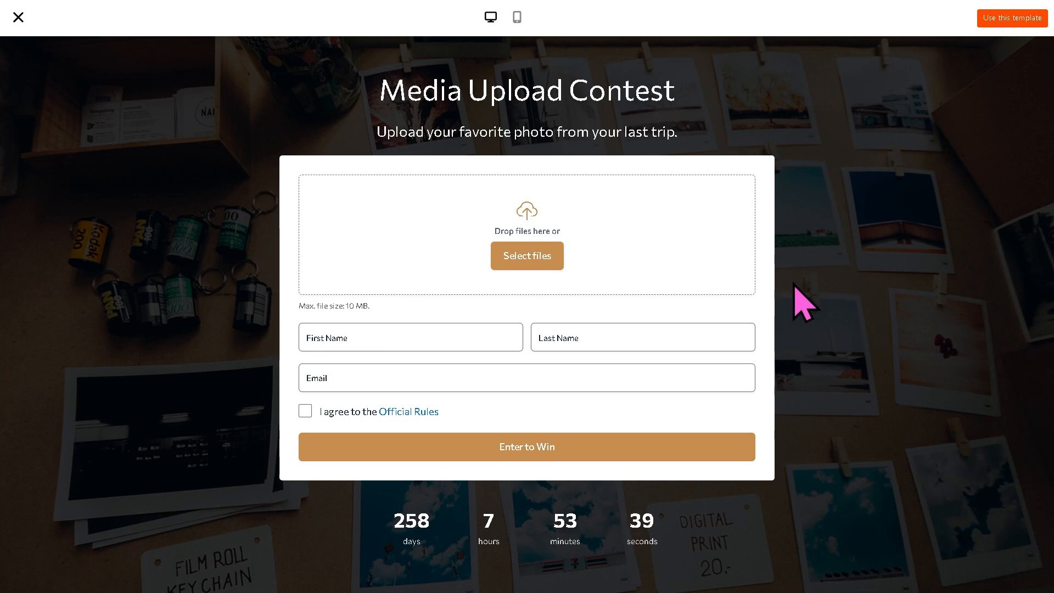
{"action": "left_click", "coordinate": [1014, 19]}
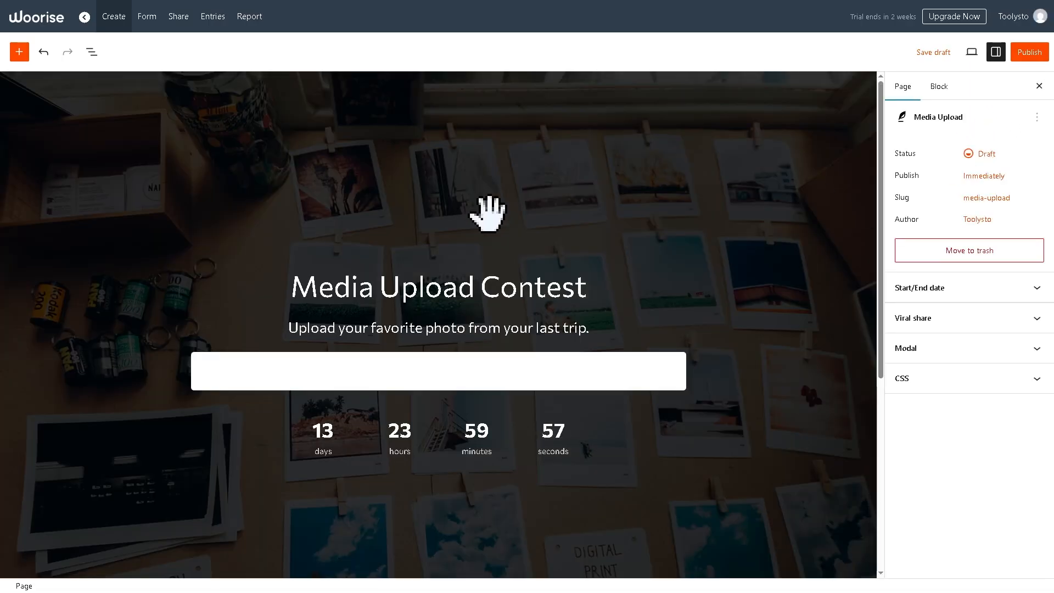
Step: Inspect the blocks of the page by selecting the content group, the title heading and the background cover
{"action": "left_click", "coordinate": [433, 211]}
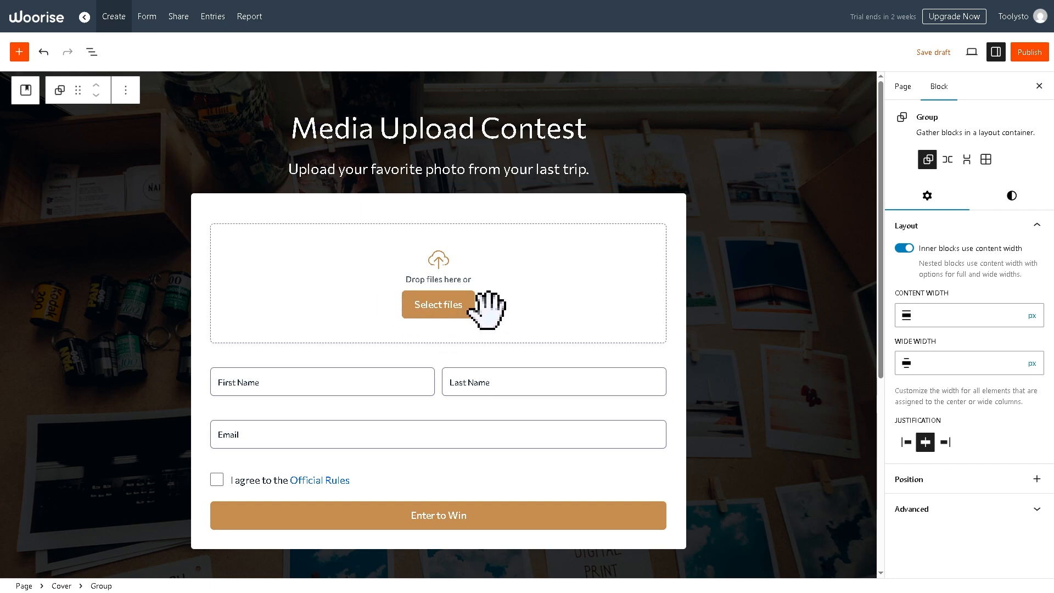
{"action": "mouse_move", "coordinate": [433, 154]}
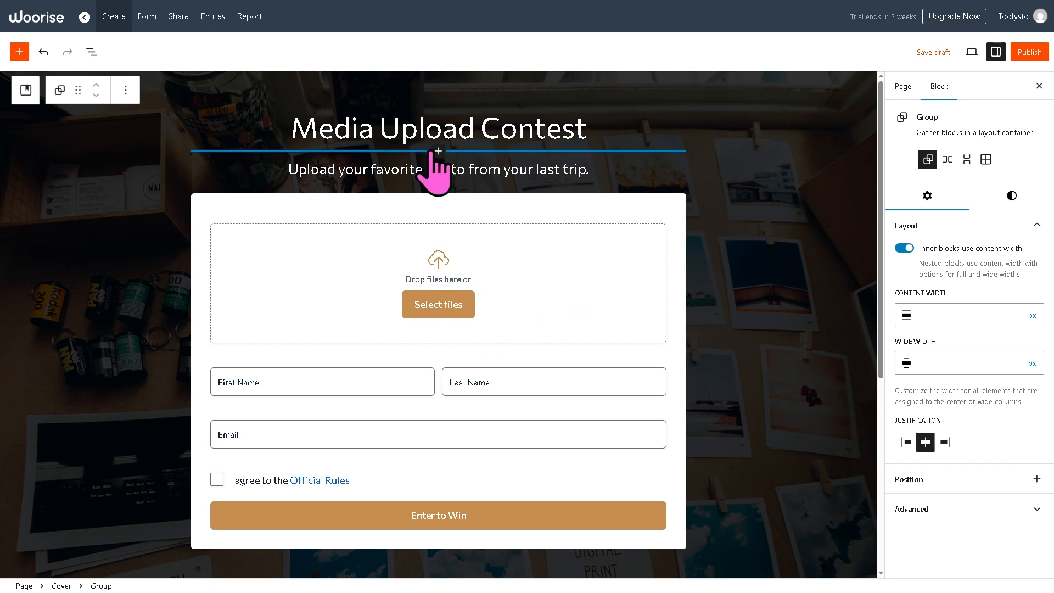
{"action": "double_click", "coordinate": [530, 127]}
{"action": "left_click", "coordinate": [713, 131]}
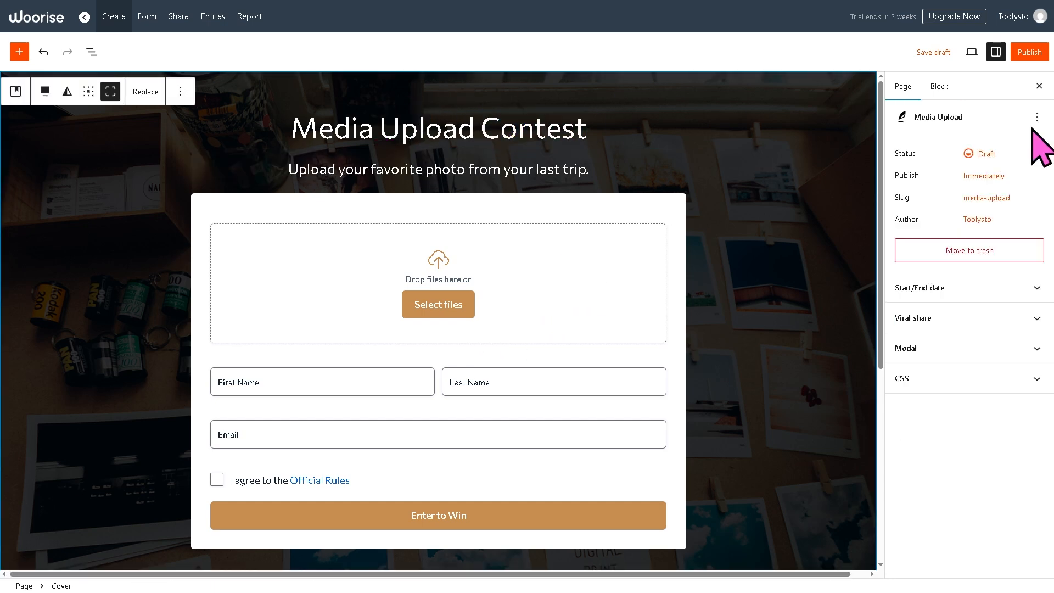
Step: Rename the page "How to Create a Lead Gen Landing Page on Woorise" and save the name
{"action": "left_click", "coordinate": [1037, 116]}
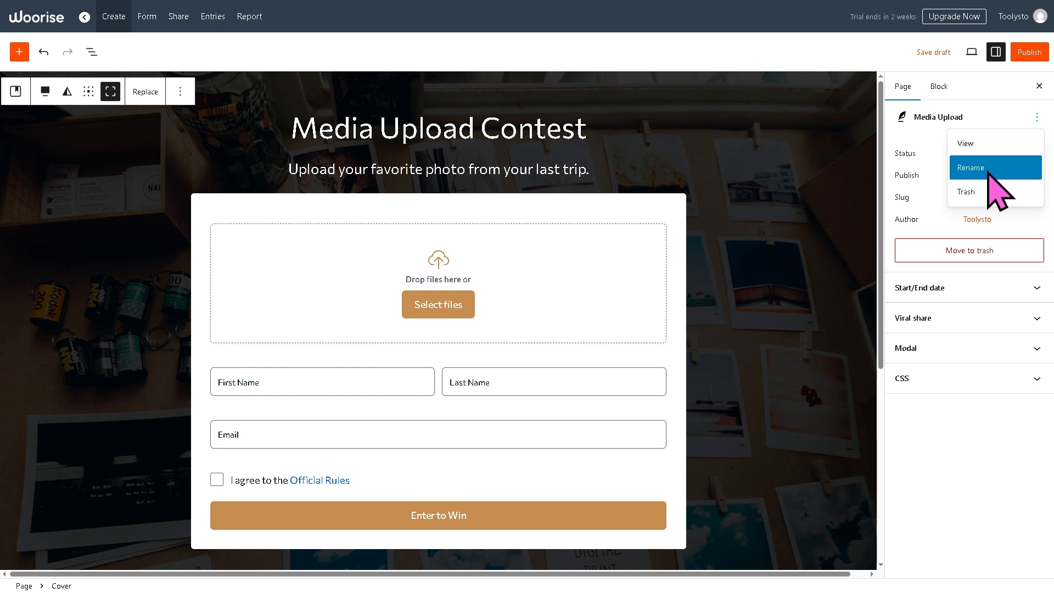
{"action": "left_click", "coordinate": [973, 165]}
{"action": "key", "text": "ctrl+a"}
{"action": "type", "text": "How to Create a Lead Gen Landing Page on Woorise"}
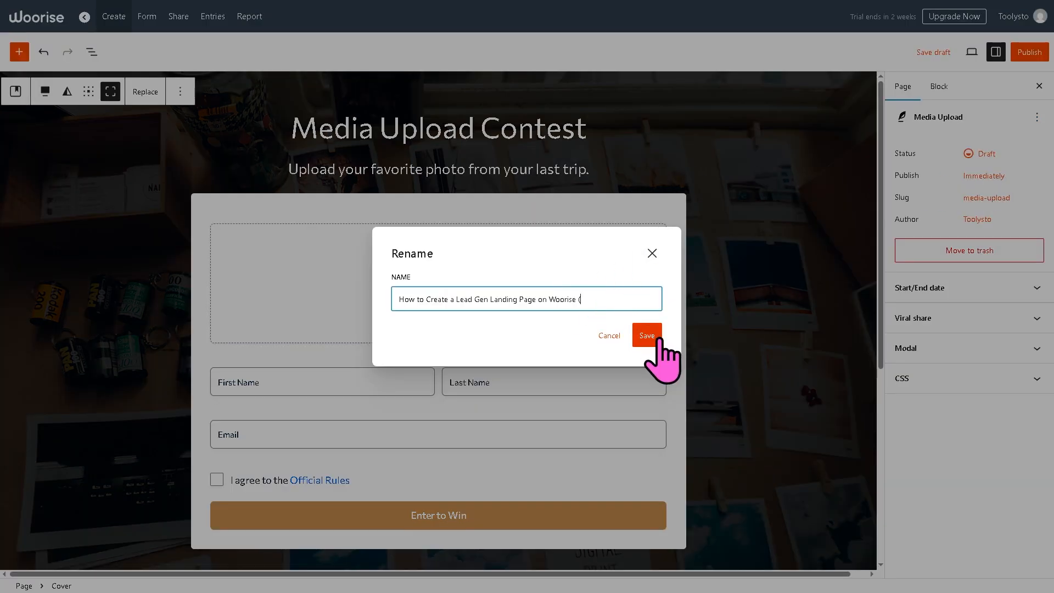
{"action": "left_click", "coordinate": [647, 335]}
Step: Examine the page's Start/End date, Viral share, Modal and CSS settings
{"action": "left_click", "coordinate": [439, 128]}
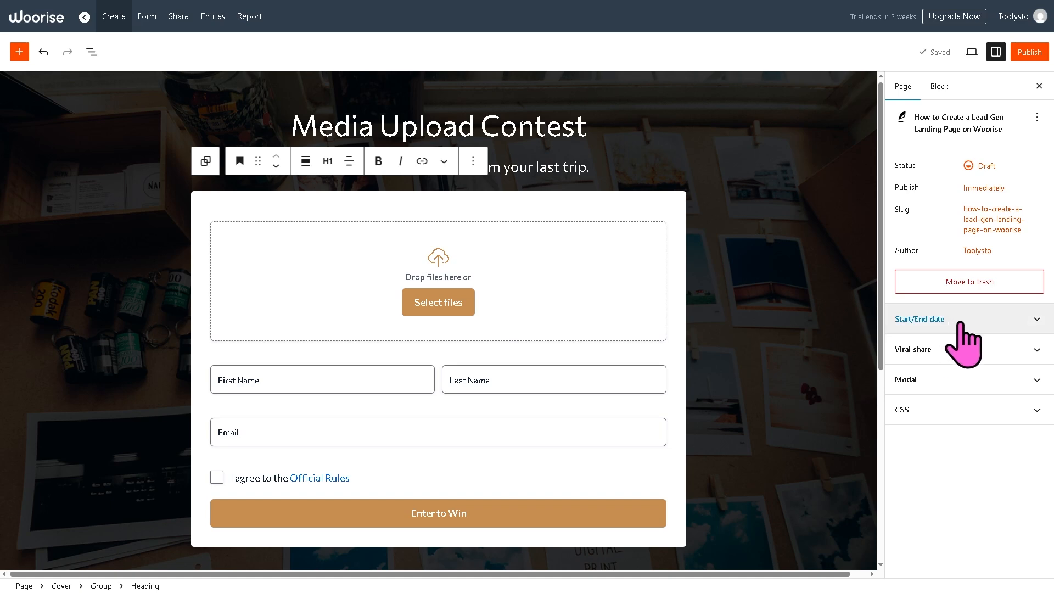
{"action": "left_click", "coordinate": [1037, 319]}
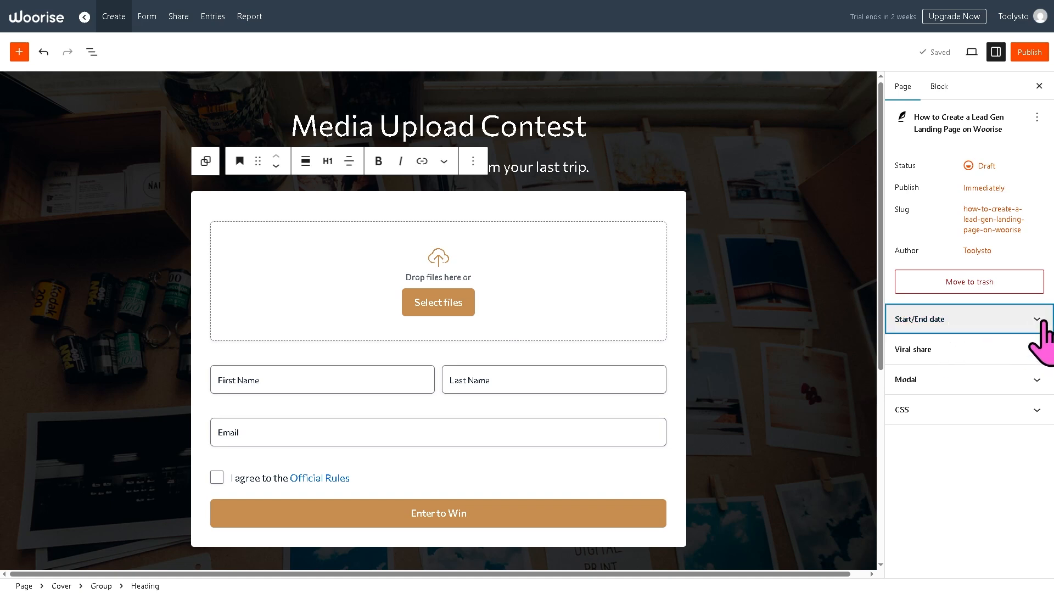
{"action": "left_click", "coordinate": [1042, 322]}
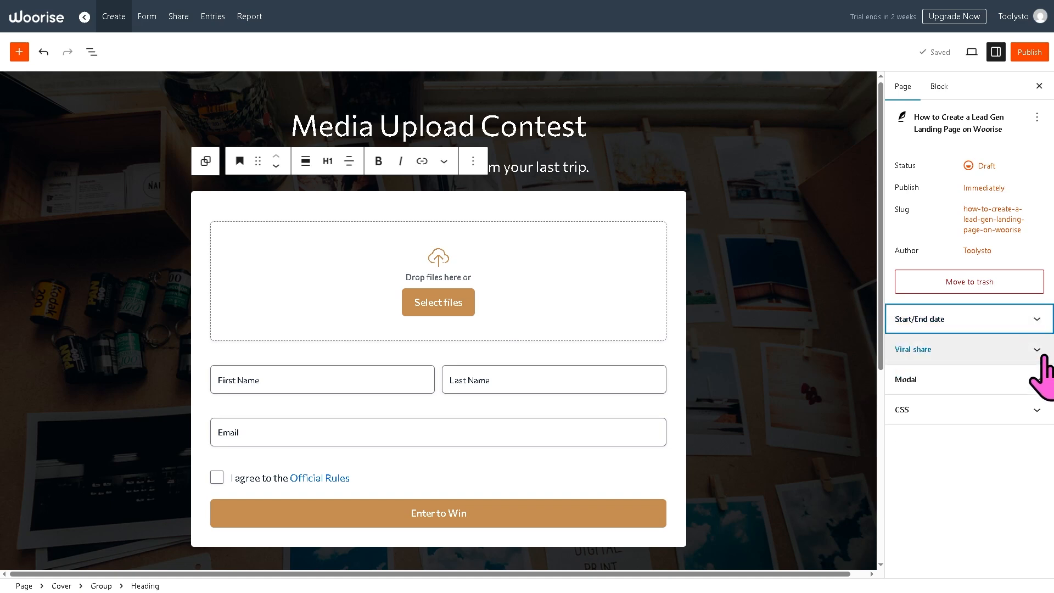
{"action": "left_click", "coordinate": [1037, 351]}
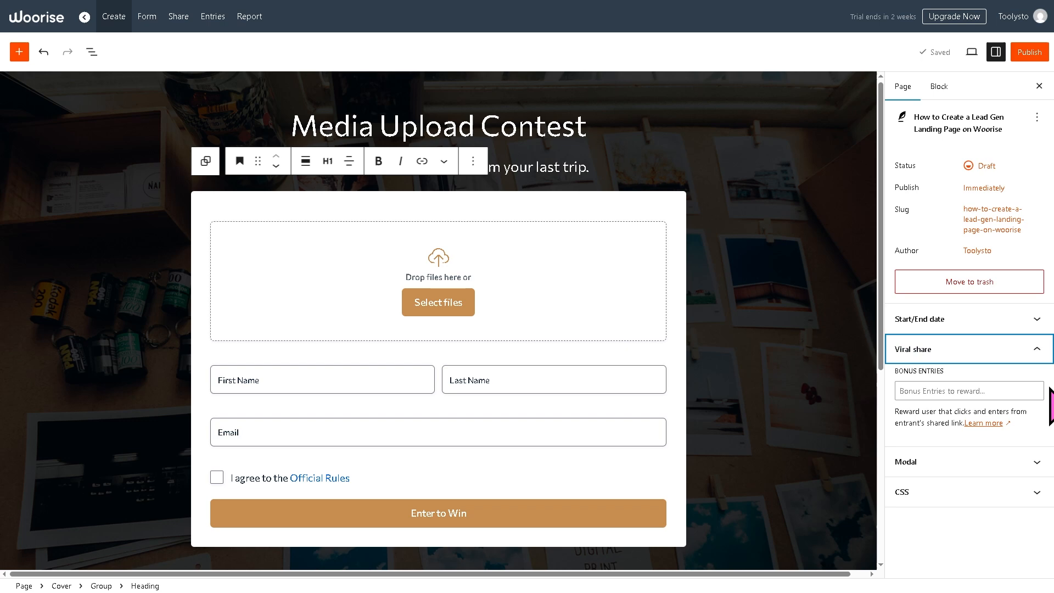
{"action": "left_click", "coordinate": [1037, 349]}
{"action": "left_click", "coordinate": [1038, 378]}
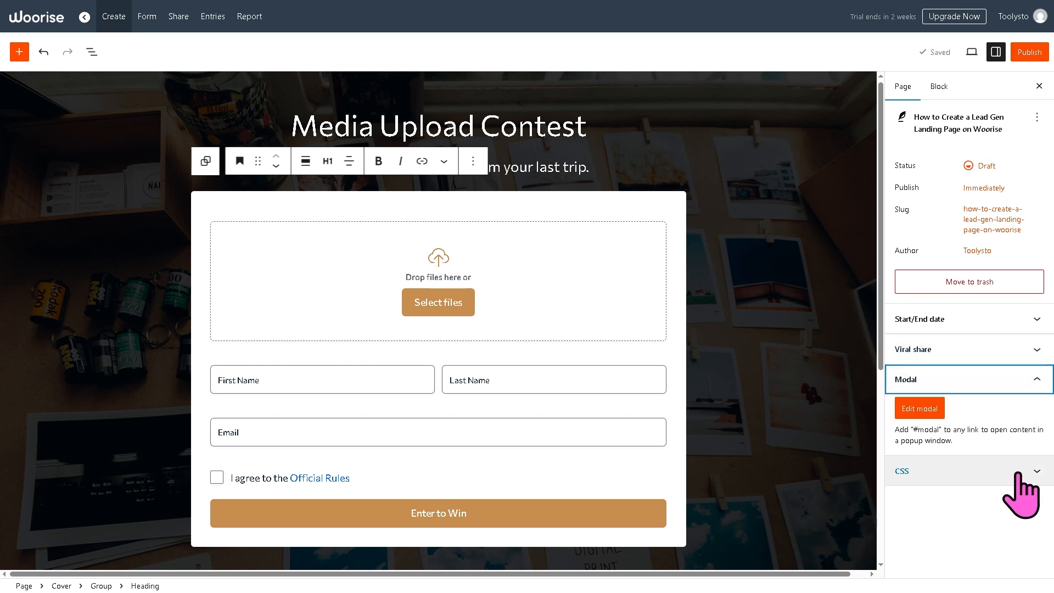
{"action": "left_click", "coordinate": [1037, 471]}
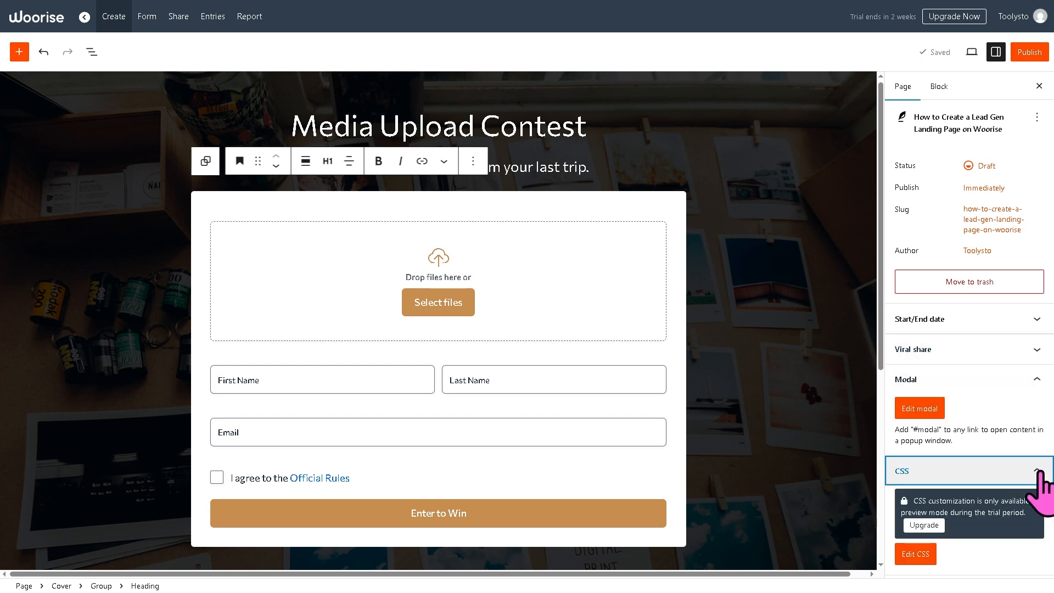
{"action": "left_click", "coordinate": [1039, 472]}
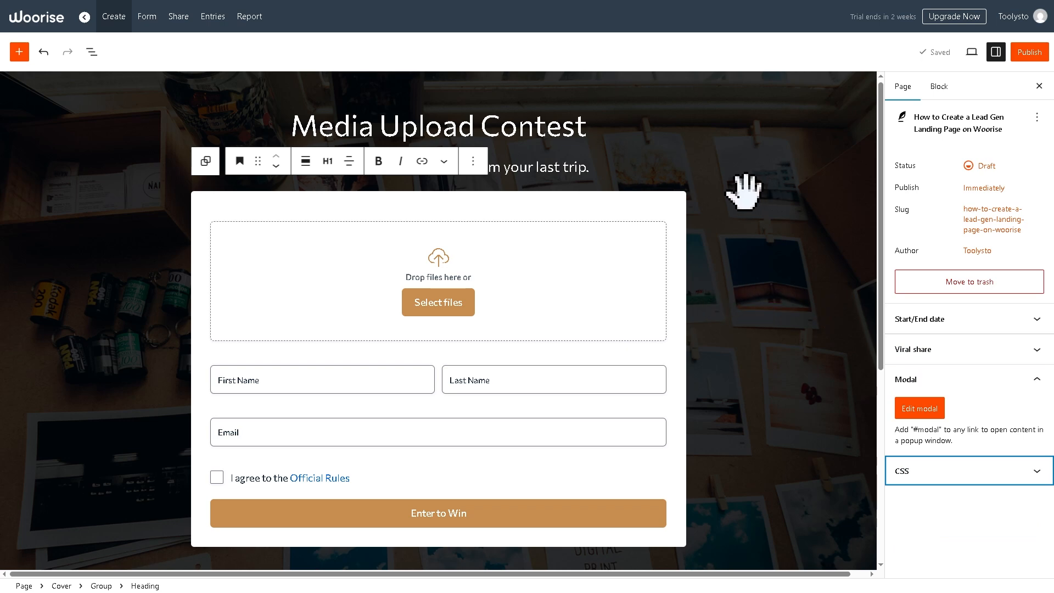
{"action": "left_click", "coordinate": [141, 134]}
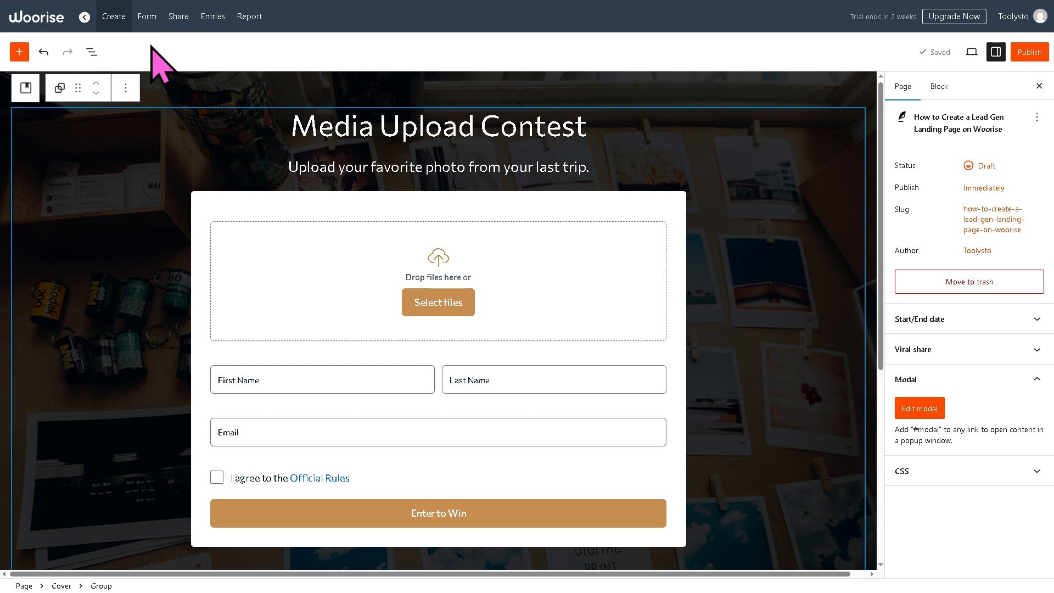
Step: Add a Single Line Text field to the form between the Email field and the Official Rules agreement
{"action": "left_click", "coordinate": [149, 17]}
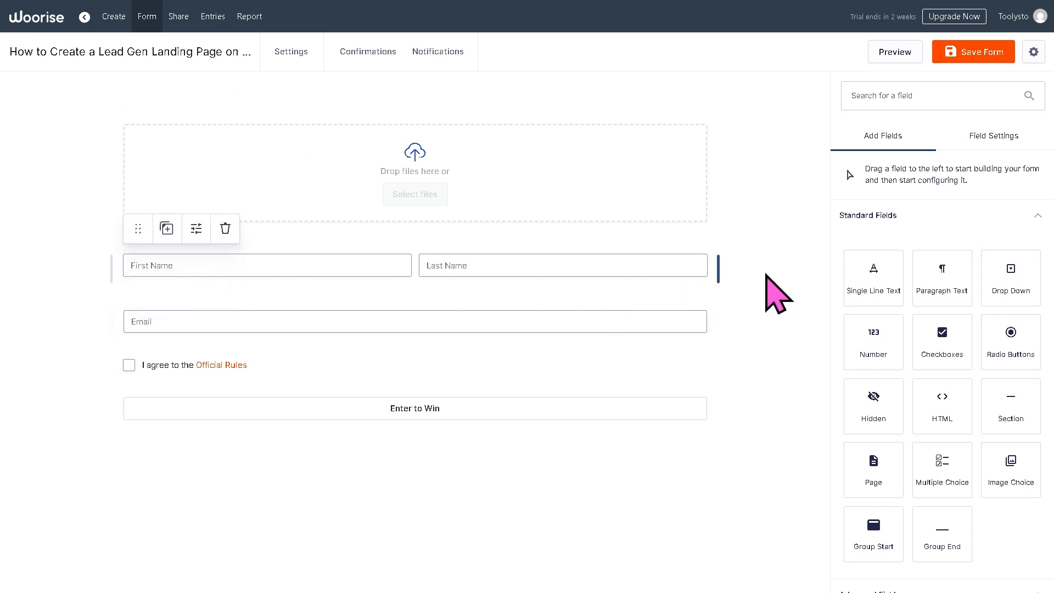
{"action": "left_click_drag", "start_coordinate": [867, 269], "coordinate": [348, 358]}
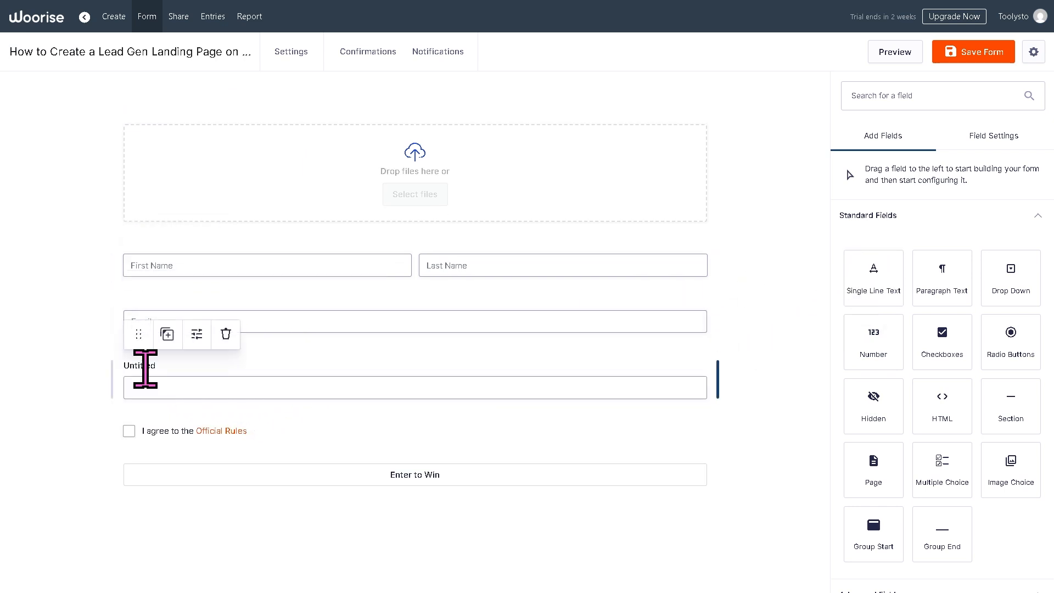
{"action": "left_click", "coordinate": [152, 361]}
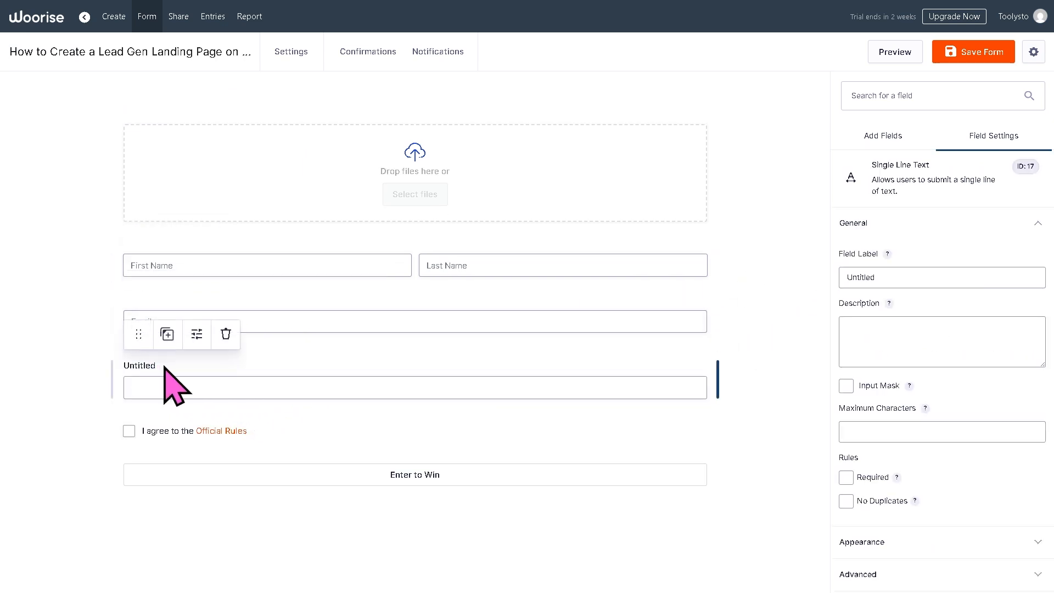
Step: Label the new text field "Toolysto" and set its description to "How to Create a Lead Gen Landing Page on Woorise"
{"action": "double_click", "coordinate": [916, 285]}
{"action": "type", "text": "How to Create a Lead Gen Landing Page on Woorise"}
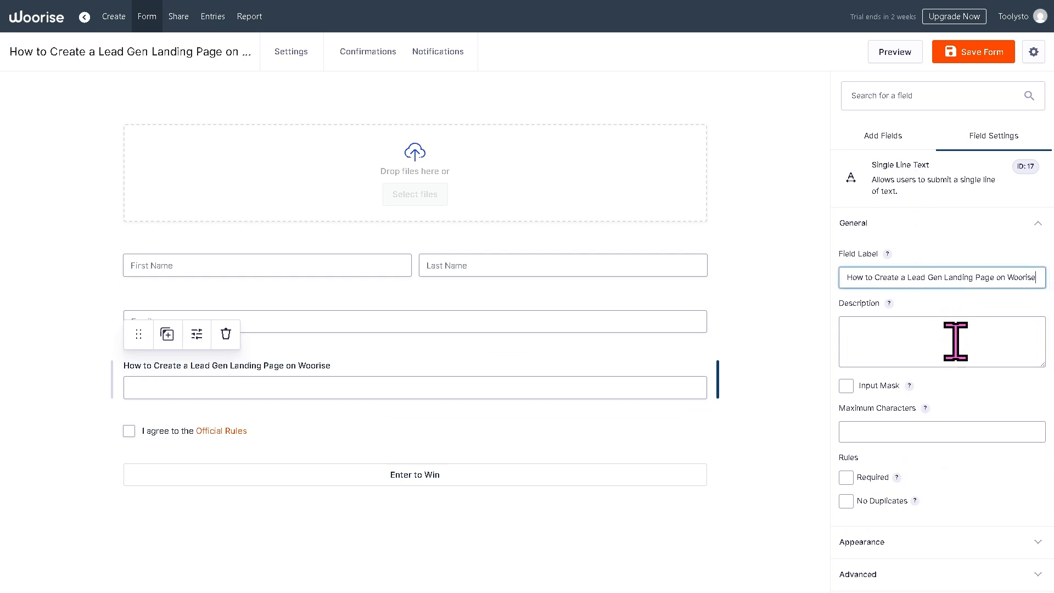
{"action": "triple_click", "coordinate": [976, 276]}
{"action": "key", "text": "ctrl+c"}
{"action": "type", "text": "Toolysto"}
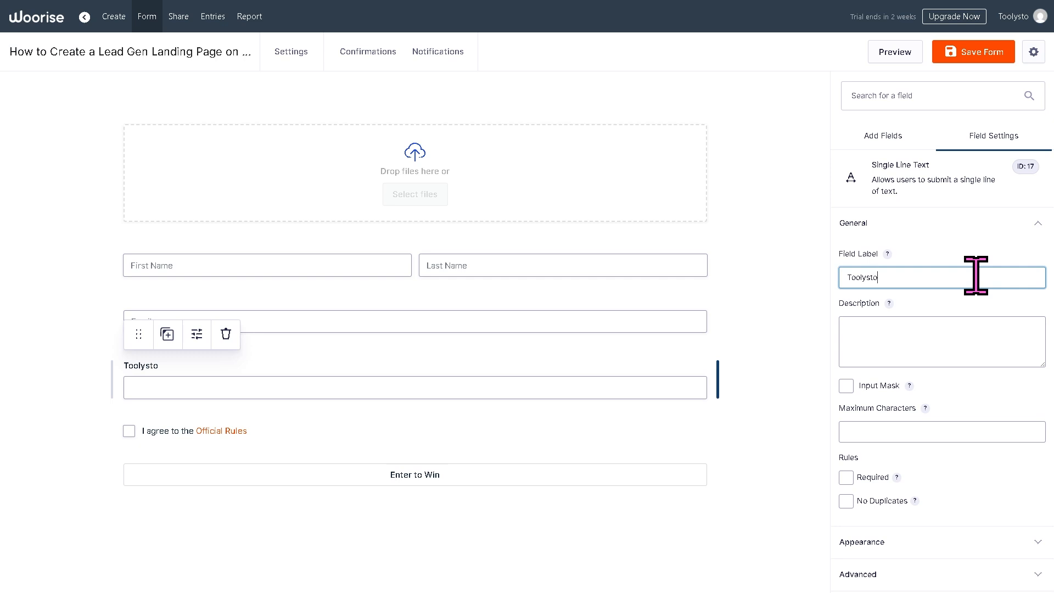
{"action": "left_click", "coordinate": [964, 338]}
{"action": "key", "text": "ctrl+v"}
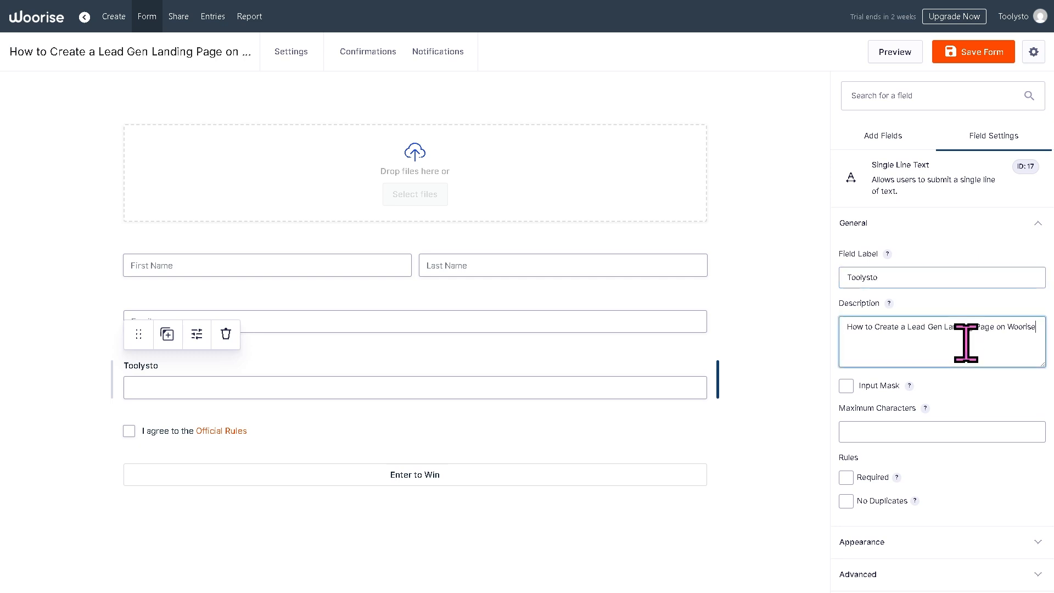
{"action": "left_click", "coordinate": [624, 499]}
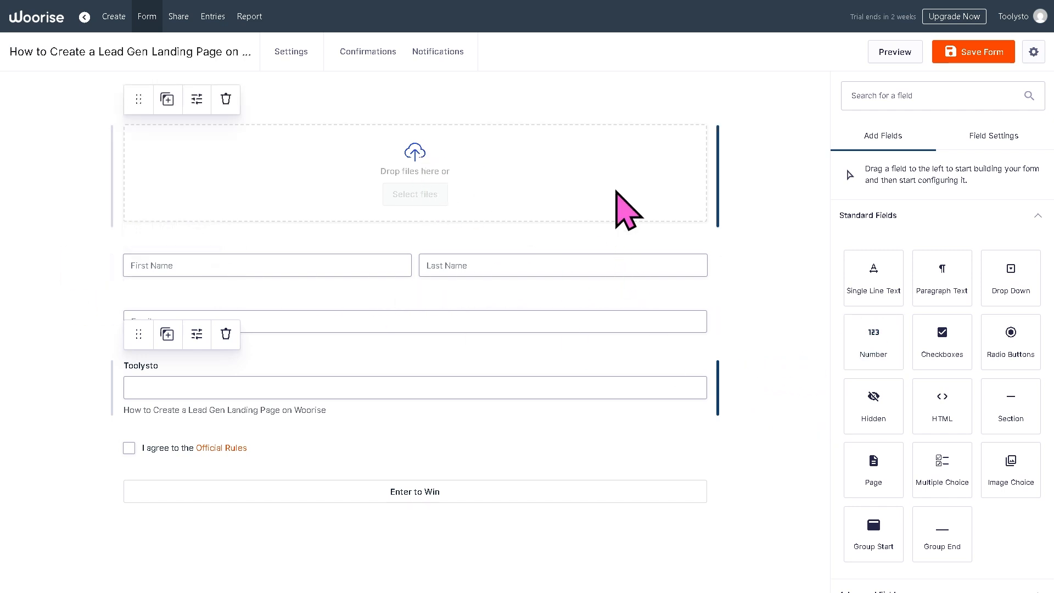
Step: Look over the form builder's field settings and available fields, and preview the landing page
{"action": "left_click", "coordinate": [1010, 146]}
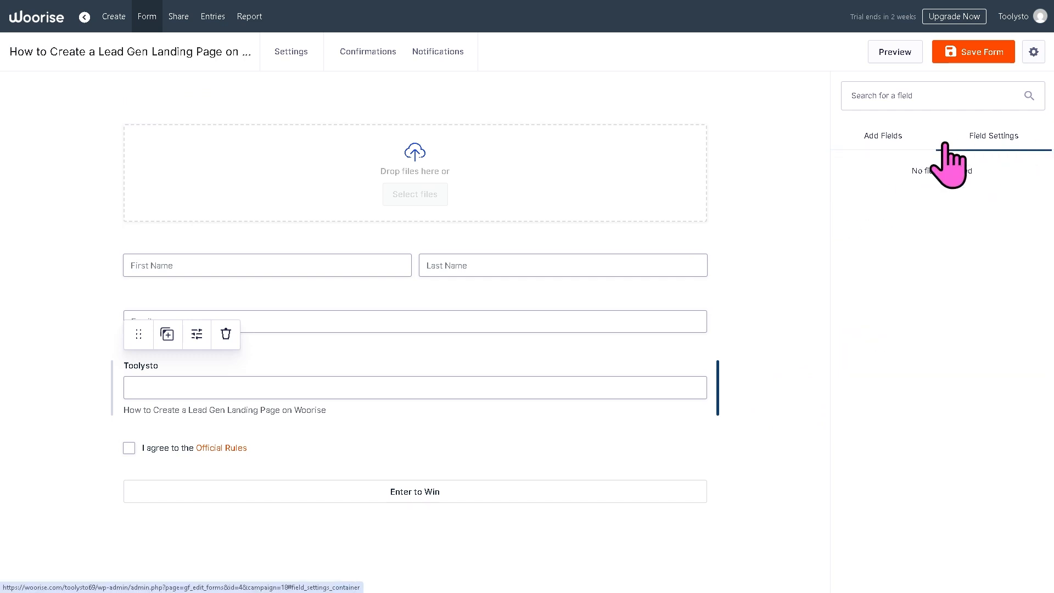
{"action": "left_click", "coordinate": [885, 140]}
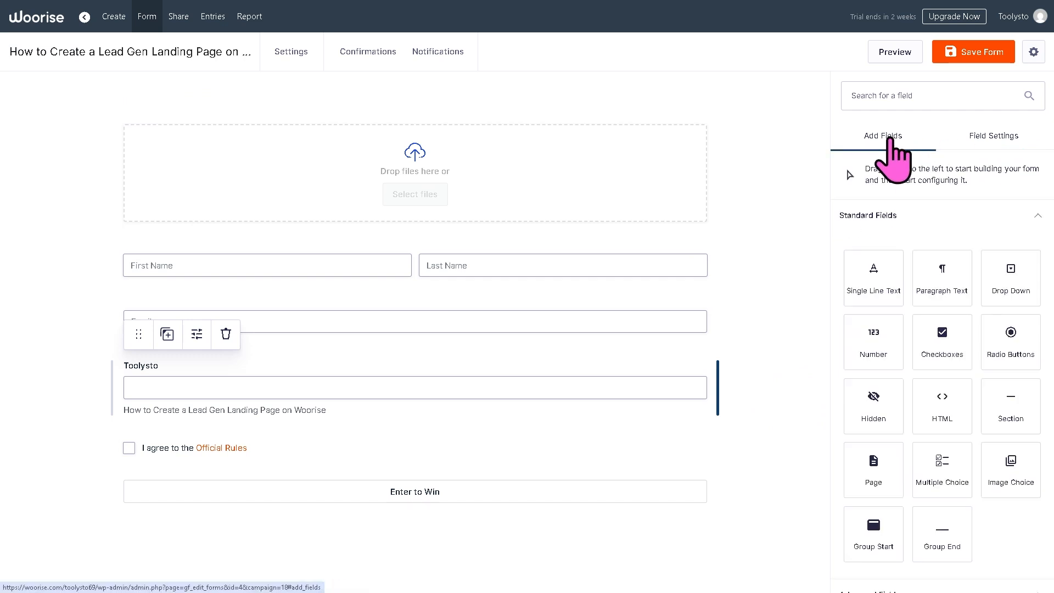
{"action": "left_click", "coordinate": [900, 52]}
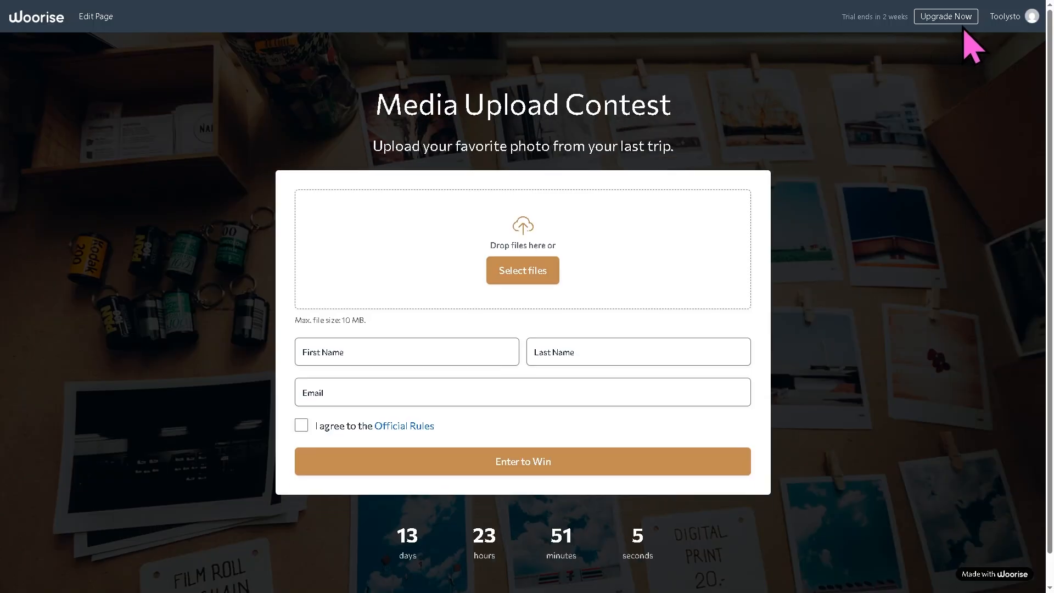
Step: Return to editing the landing page and publish it
{"action": "left_click", "coordinate": [104, 18]}
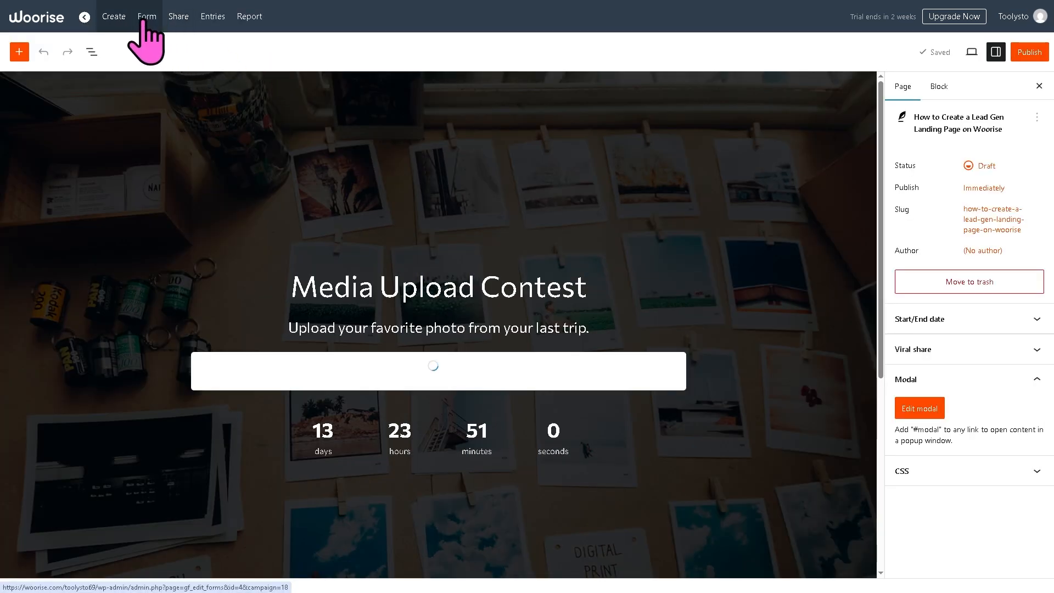
{"action": "left_click", "coordinate": [177, 17]}
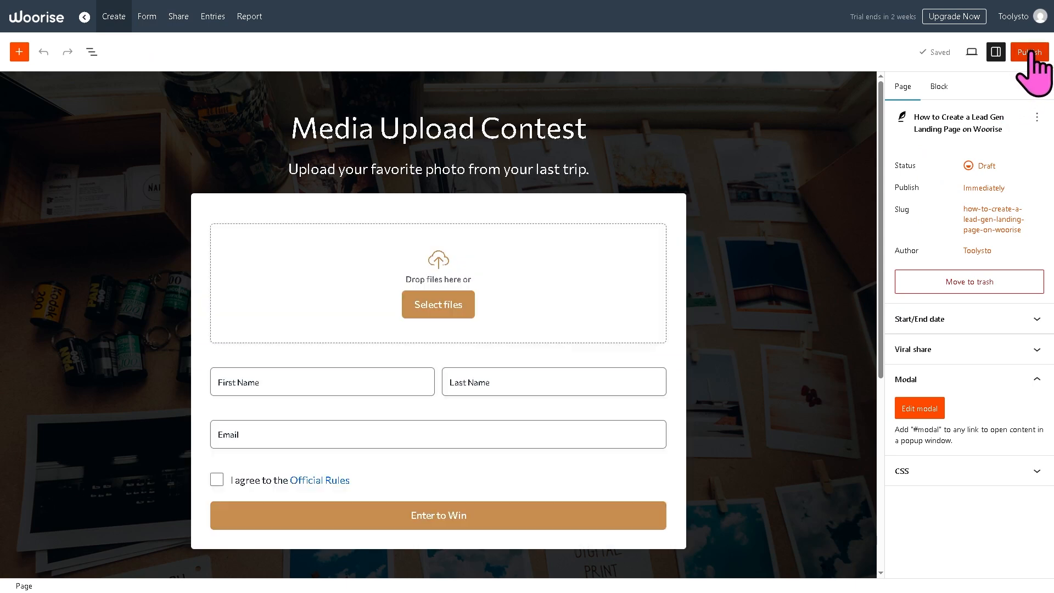
{"action": "left_click", "coordinate": [1029, 52]}
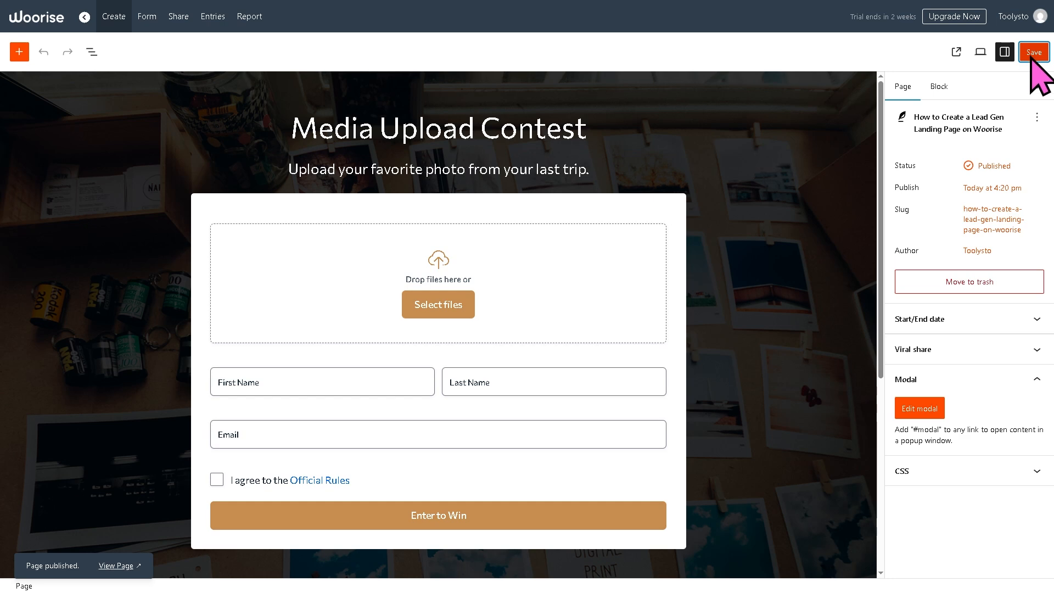
Step: Open the page's sharing options and copy its webpage embed code
{"action": "left_click", "coordinate": [188, 17]}
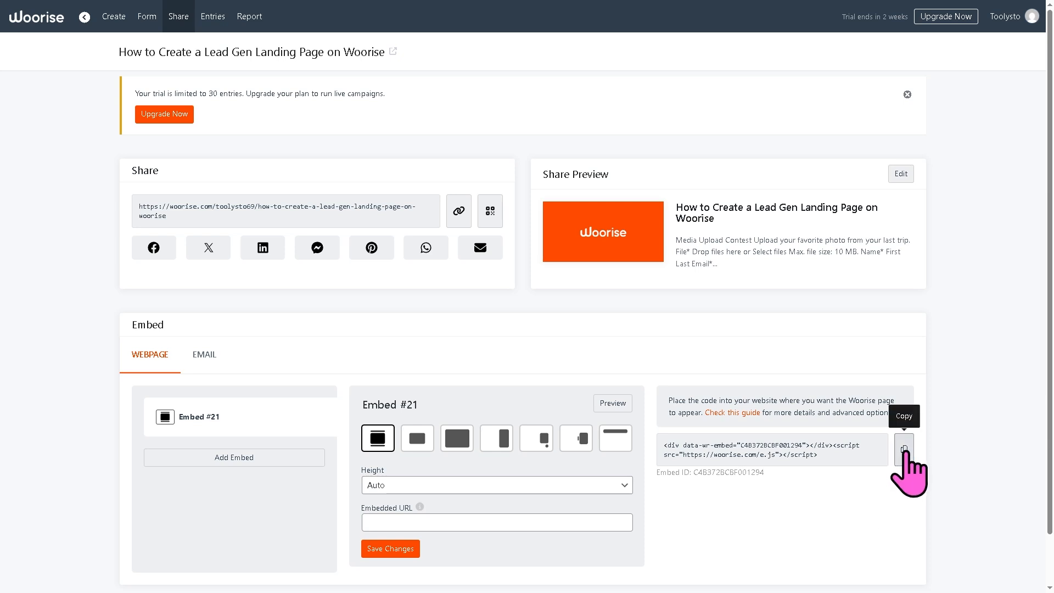
{"action": "left_click", "coordinate": [904, 449]}
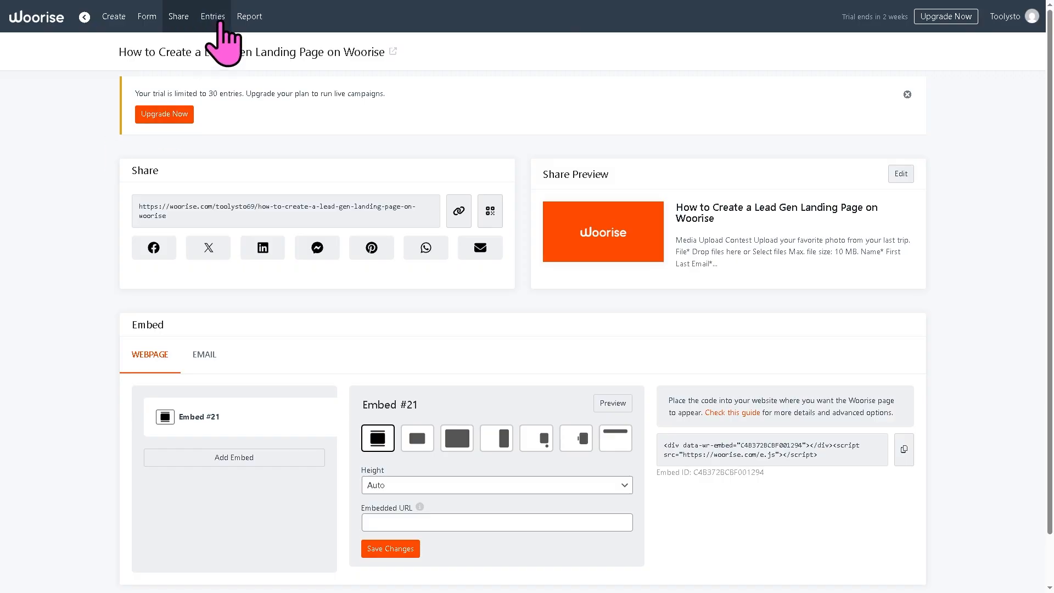
Step: Examine the form's entries list, the available entry actions and the form fields offered for filtering
{"action": "left_click", "coordinate": [211, 31]}
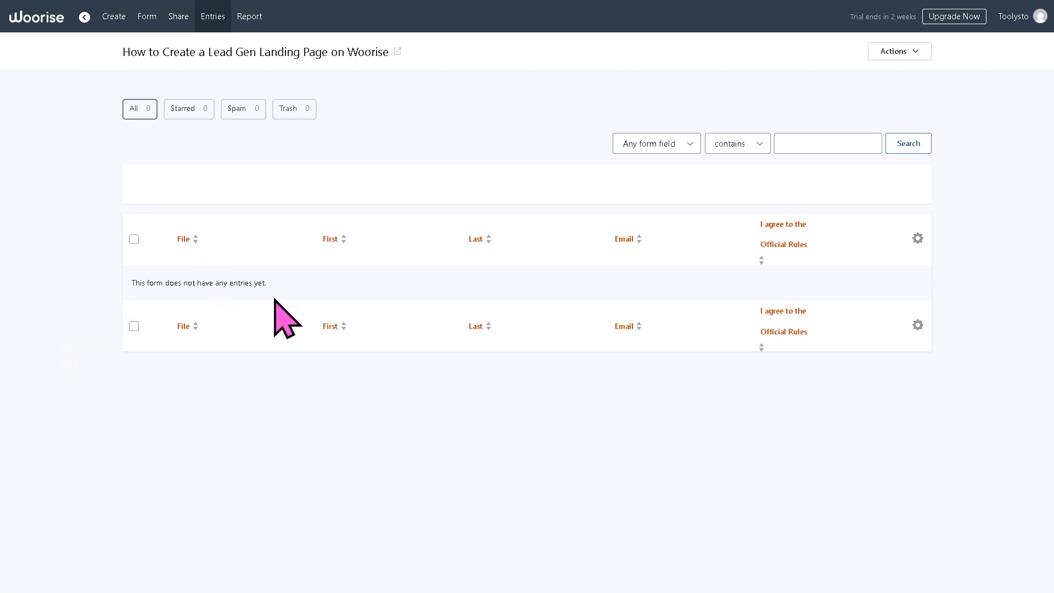
{"action": "left_click_drag", "start_coordinate": [266, 283], "coordinate": [132, 285]}
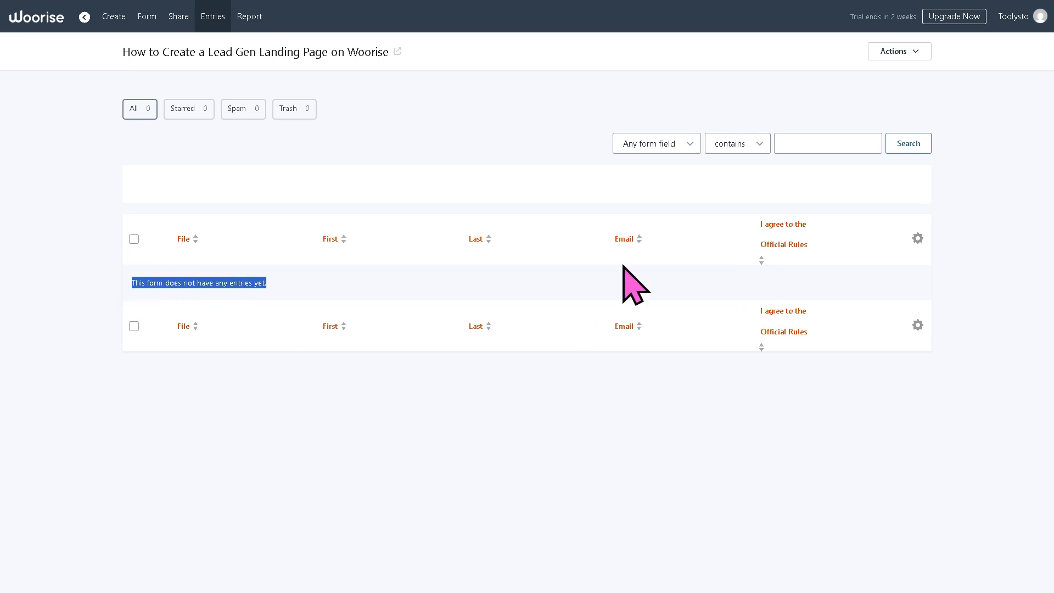
{"action": "left_click", "coordinate": [915, 52]}
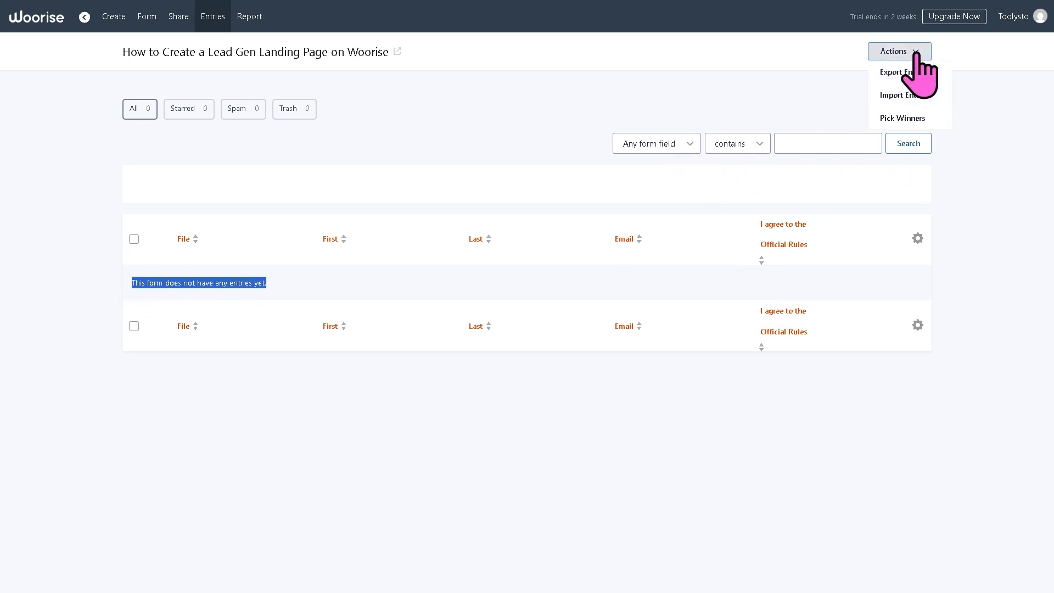
{"action": "left_click", "coordinate": [693, 146]}
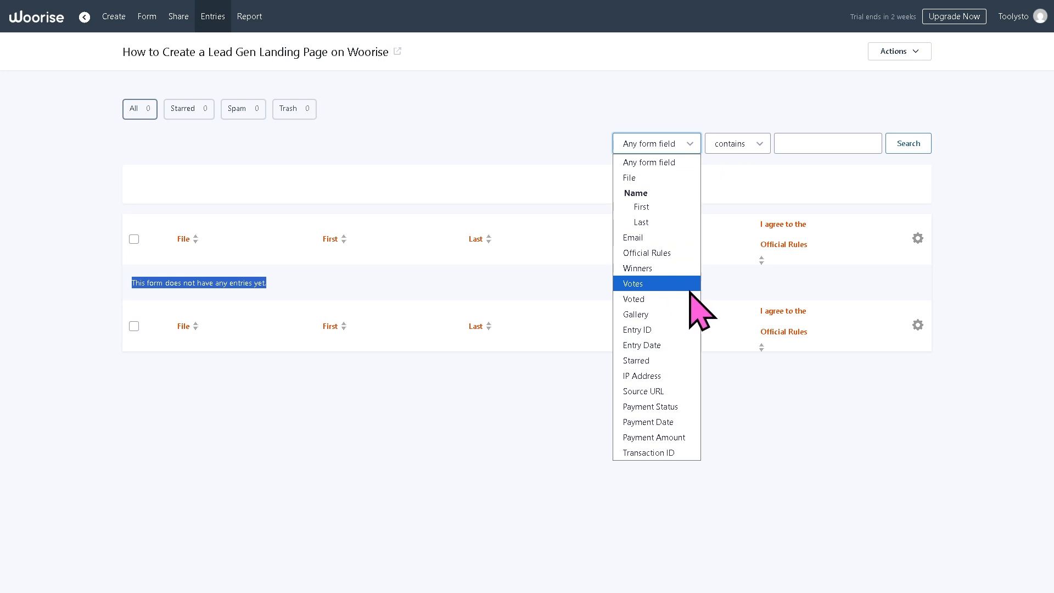
{"action": "left_click", "coordinate": [460, 470]}
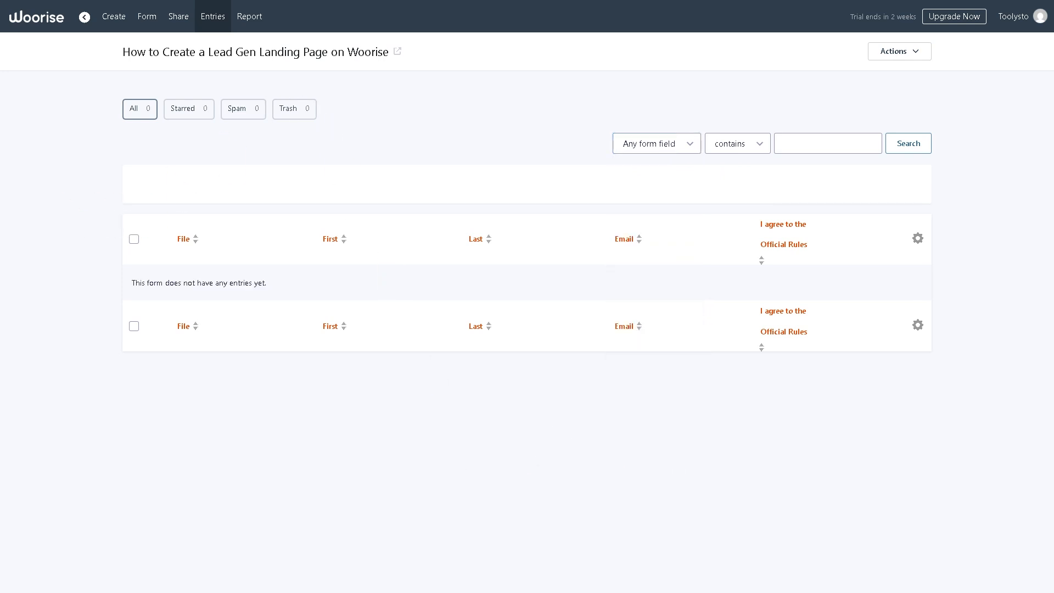
Step: Review the page's report from performance and location down to devices, channels and top sources
{"action": "left_click", "coordinate": [249, 16]}
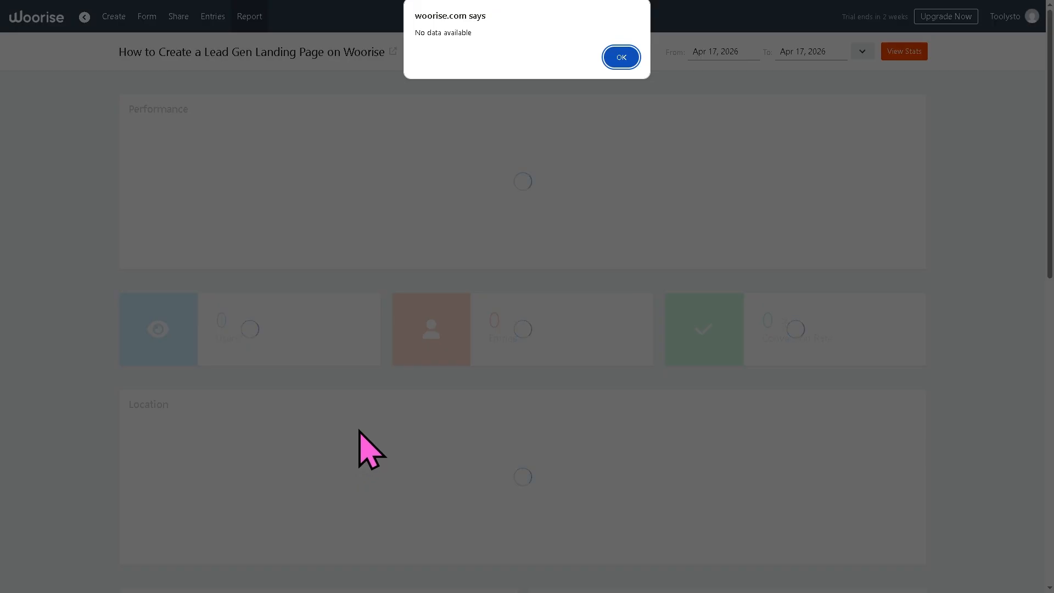
{"action": "left_click", "coordinate": [623, 57]}
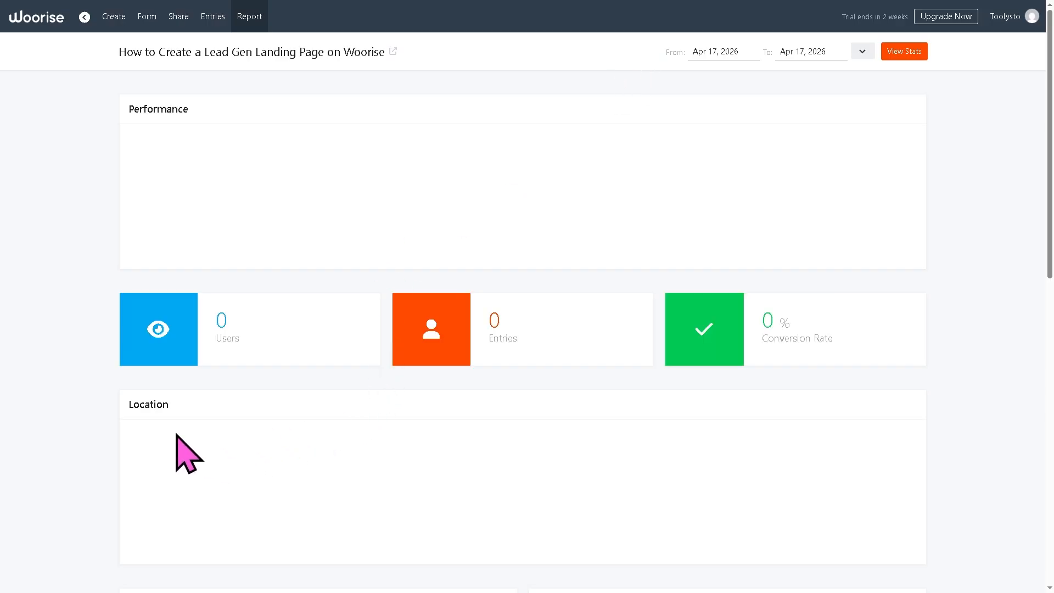
{"action": "scroll", "coordinate": [299, 412], "scroll_direction": "down", "scroll_amount": 2}
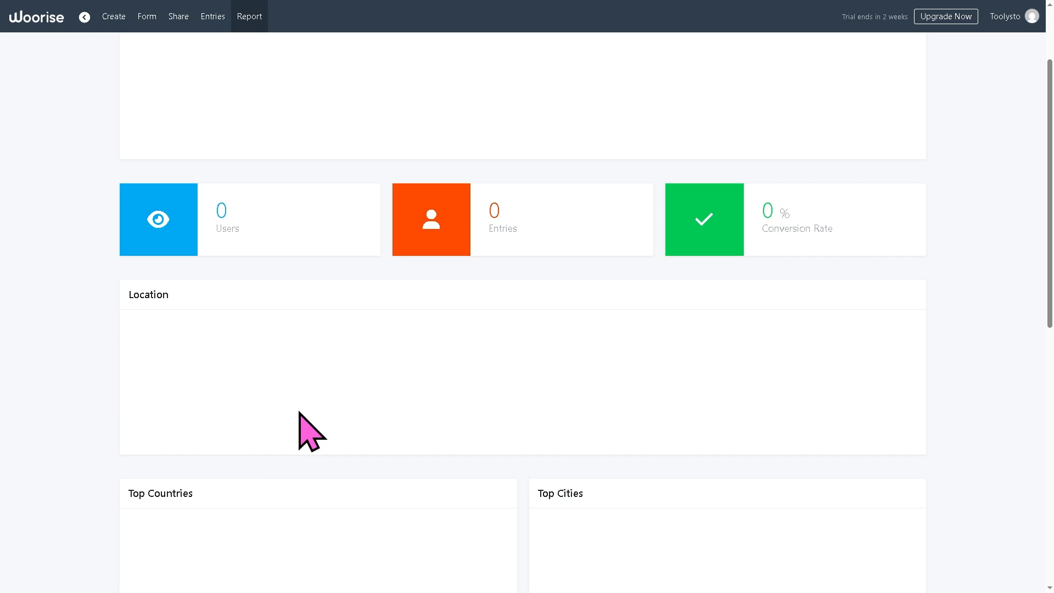
{"action": "scroll", "coordinate": [298, 411], "scroll_direction": "down", "scroll_amount": 3}
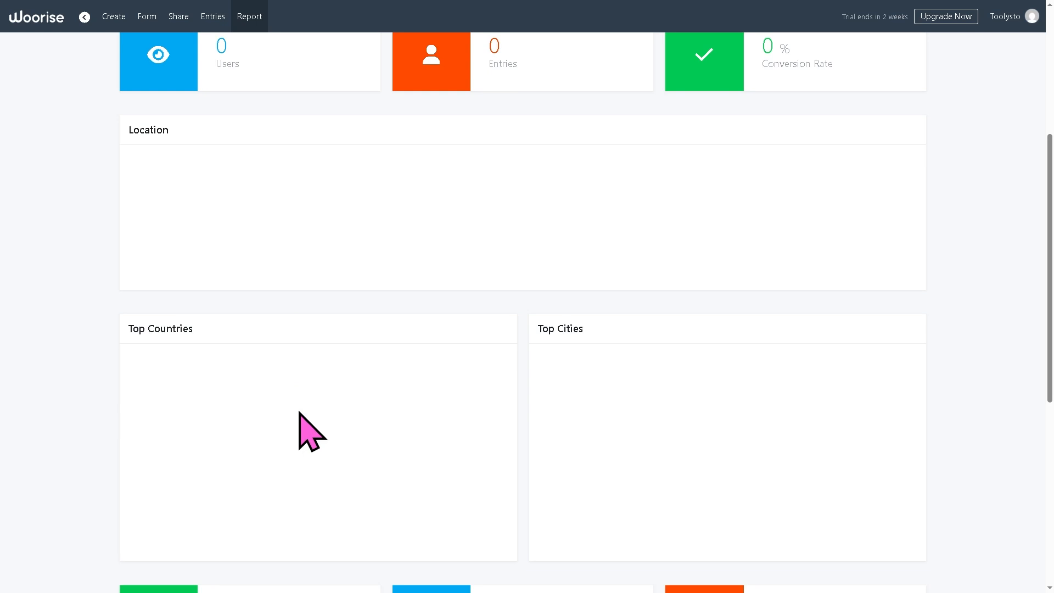
{"action": "scroll", "coordinate": [299, 413], "scroll_direction": "down", "scroll_amount": 7}
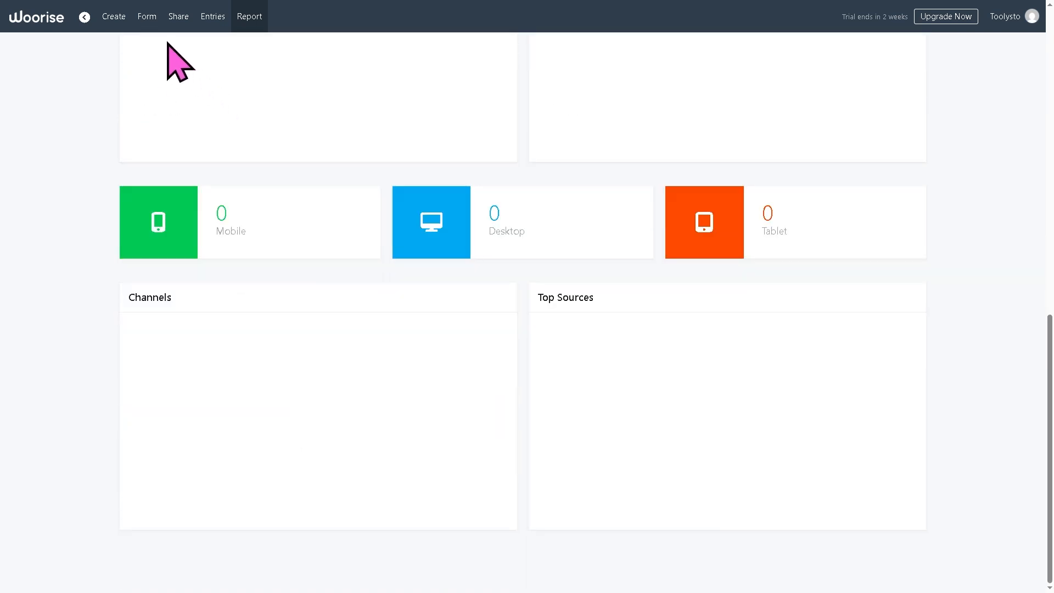
Step: Return to the page editor and view the published landing page with the added text field
{"action": "left_click", "coordinate": [117, 25]}
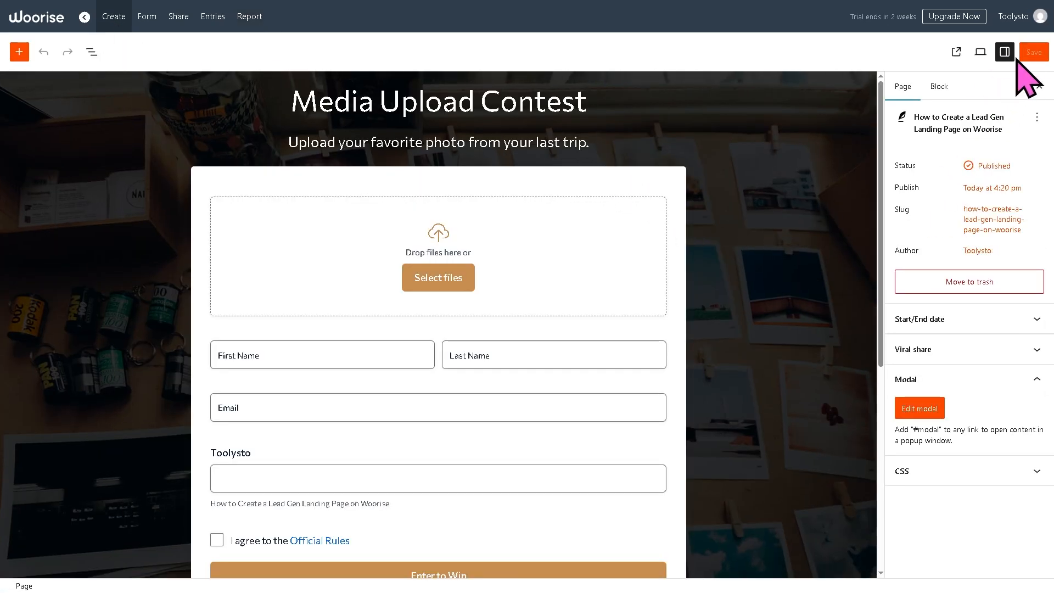
{"action": "left_click", "coordinate": [957, 52]}
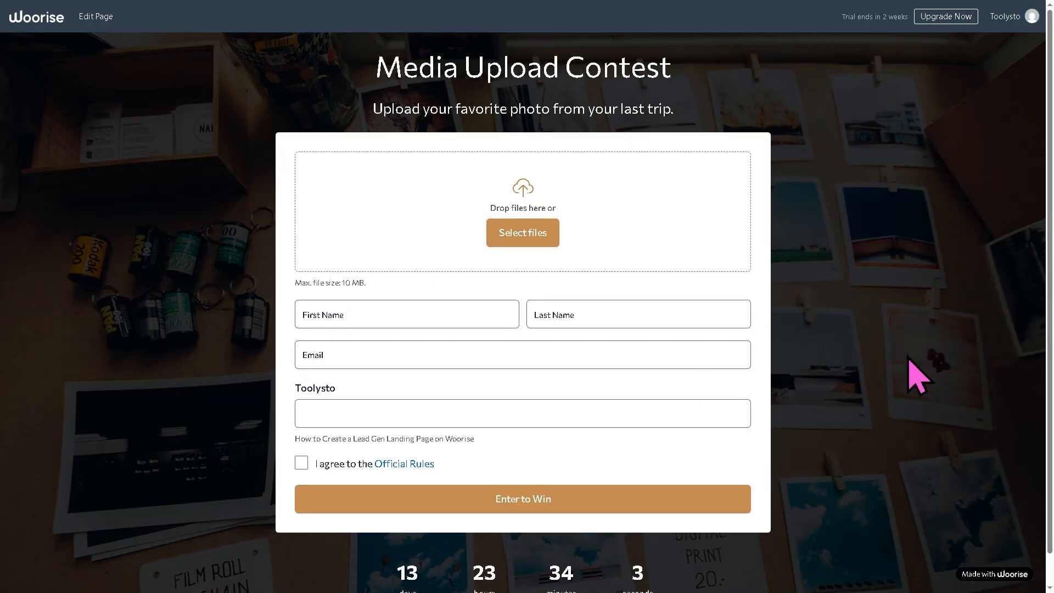
Step: Look over the published Media Upload Contest page from its title and form down to the countdown timer
{"action": "scroll", "coordinate": [907, 358], "scroll_direction": "down", "scroll_amount": 1}
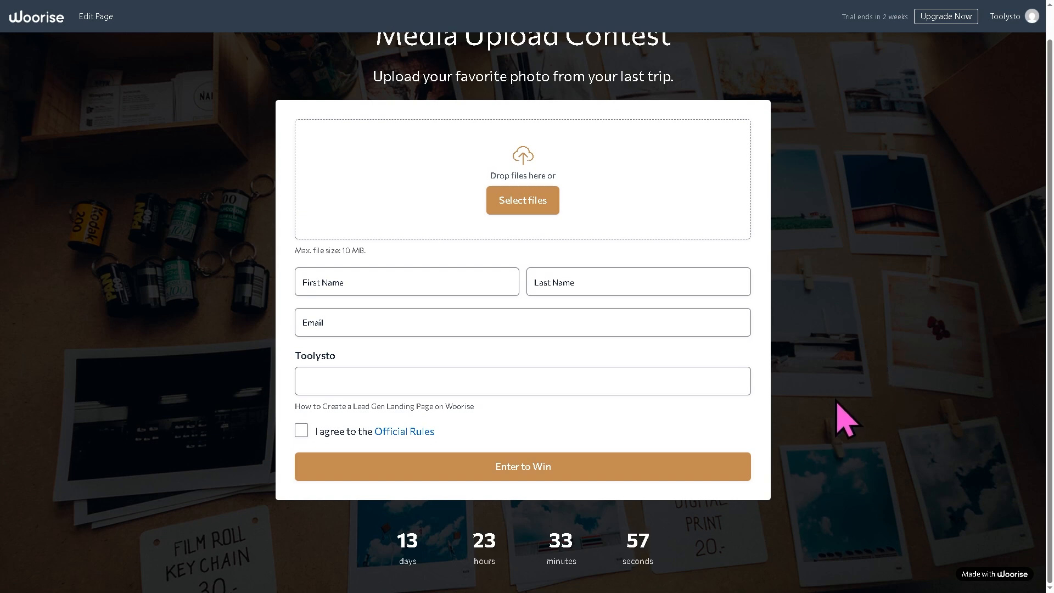
{"action": "scroll", "coordinate": [838, 418], "scroll_direction": "up", "scroll_amount": 1}
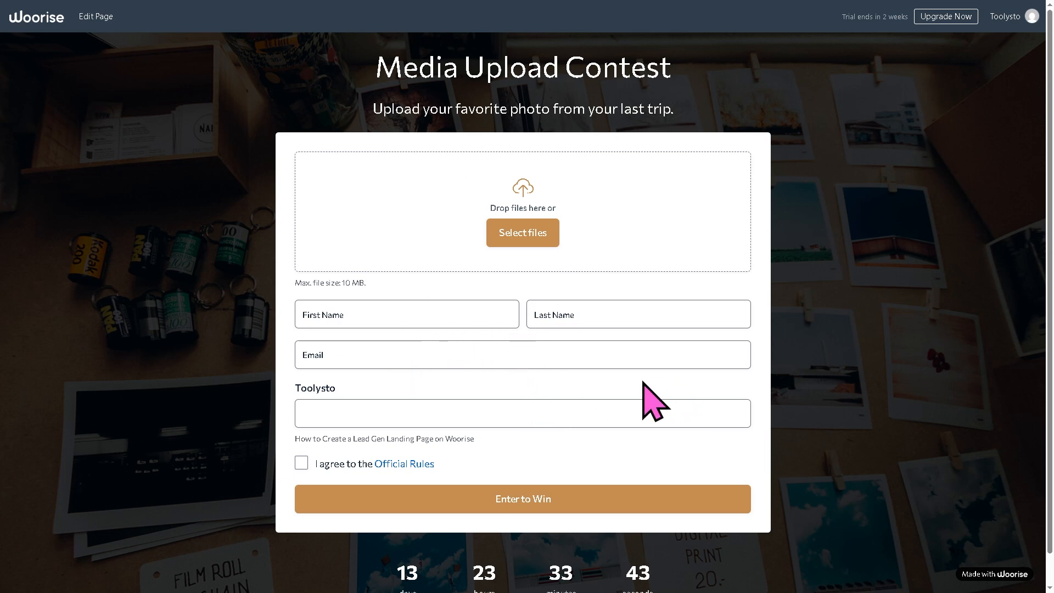
{"action": "scroll", "coordinate": [644, 383], "scroll_direction": "down", "scroll_amount": 1}
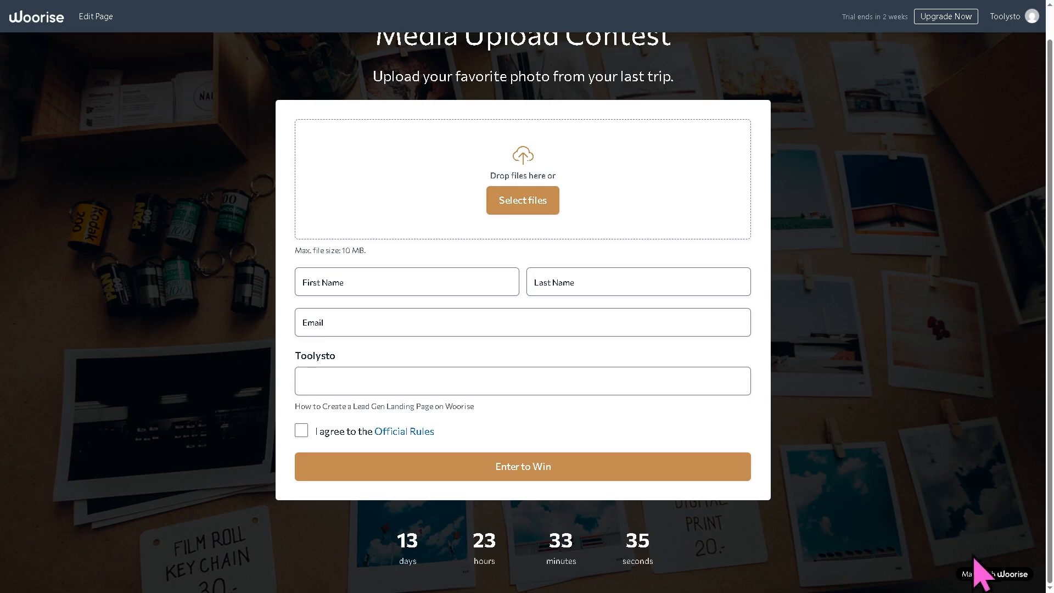
Step: Open the Woorise website through the landing page's Woorise badge and review its campaign types, conversion tools and customizable templates
{"action": "left_click", "coordinate": [993, 574]}
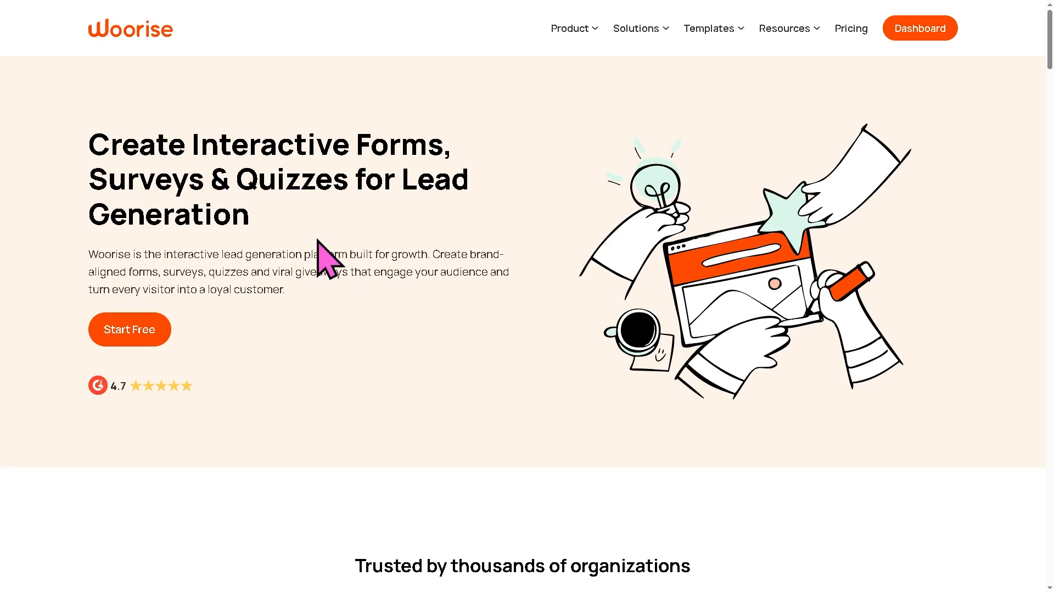
{"action": "scroll", "coordinate": [527, 308], "scroll_direction": "down", "scroll_amount": 5}
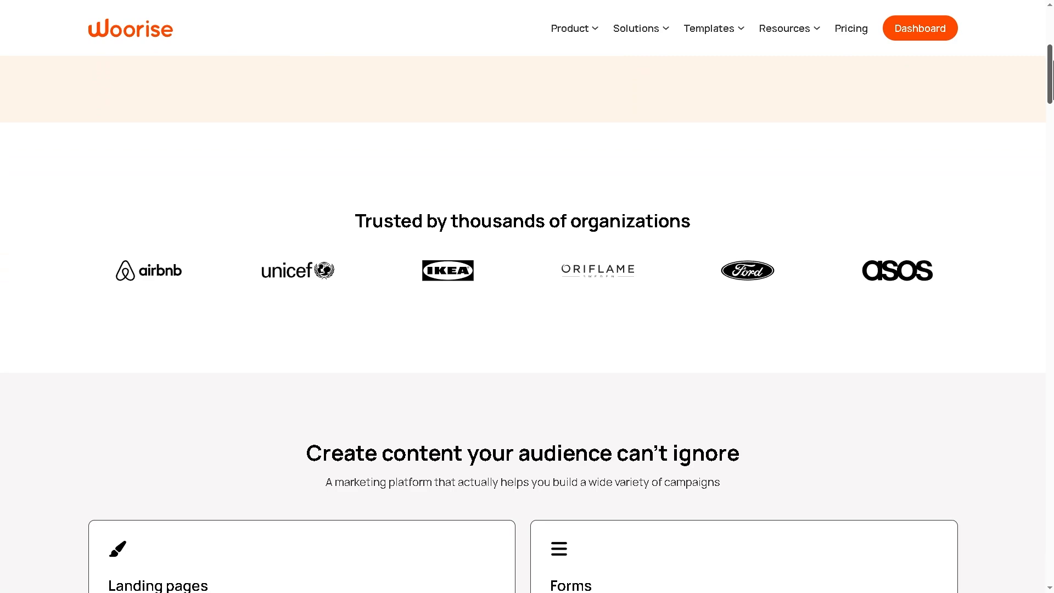
{"action": "scroll", "coordinate": [527, 307], "scroll_direction": "down", "scroll_amount": 8}
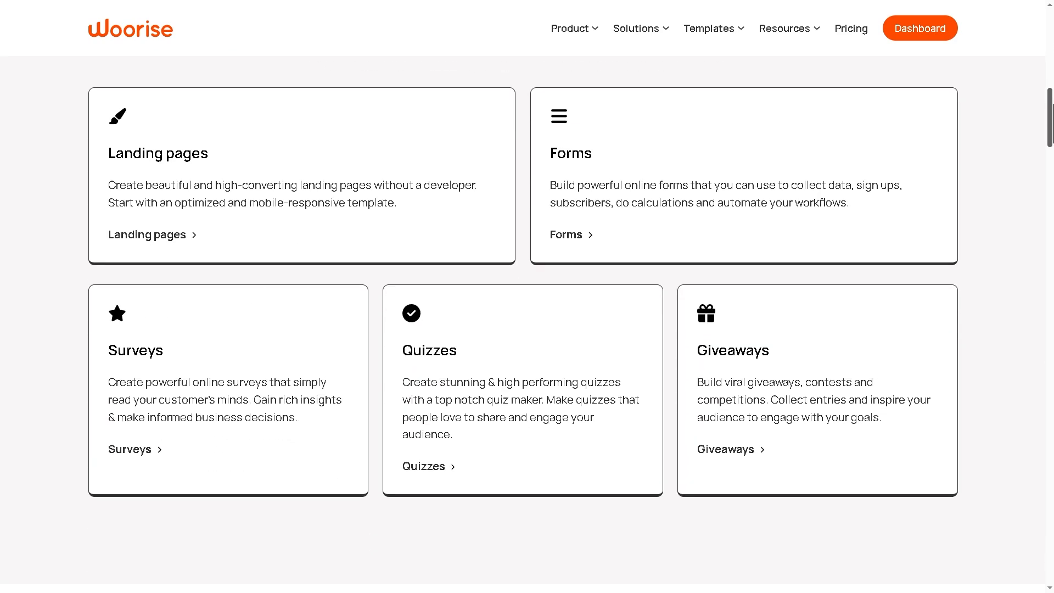
{"action": "scroll", "coordinate": [527, 307], "scroll_direction": "down", "scroll_amount": 6}
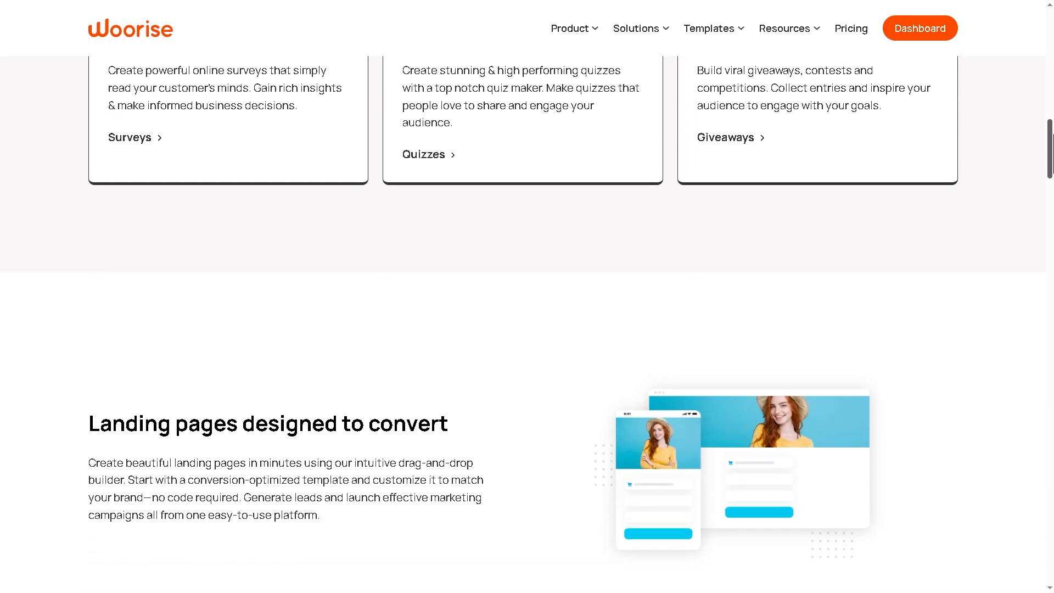
{"action": "scroll", "coordinate": [527, 307], "scroll_direction": "down", "scroll_amount": 6}
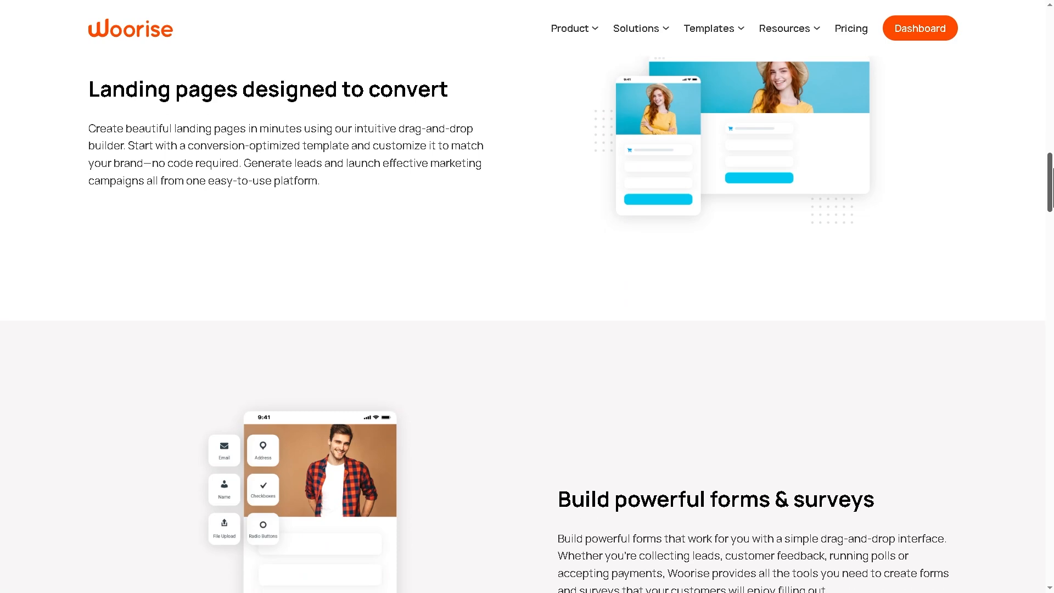
{"action": "scroll", "coordinate": [527, 308], "scroll_direction": "down", "scroll_amount": 5}
{"action": "scroll", "coordinate": [527, 308], "scroll_direction": "down", "scroll_amount": 8}
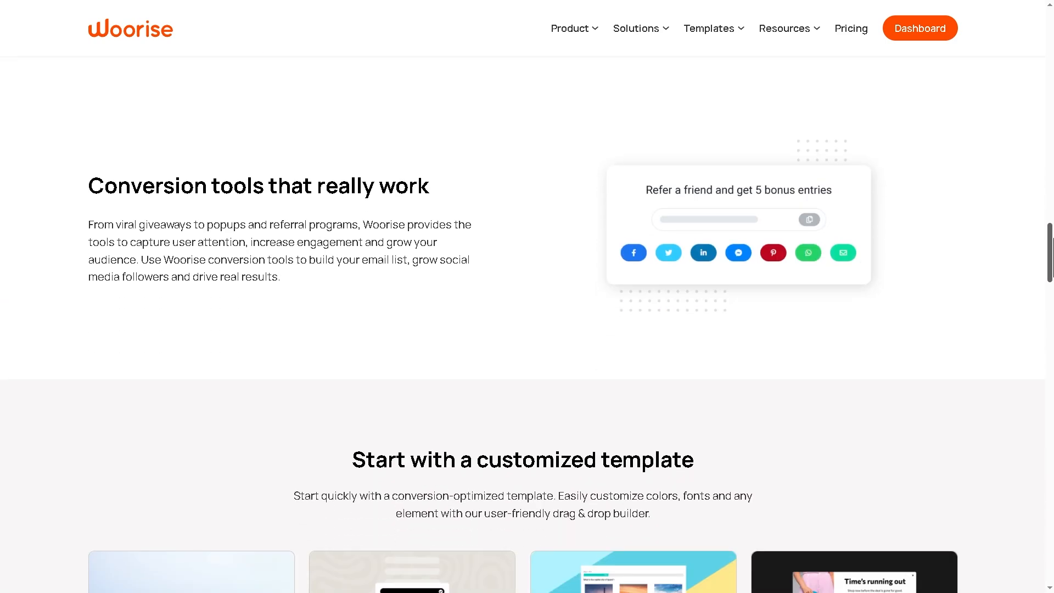
{"action": "scroll", "coordinate": [527, 307], "scroll_direction": "down", "scroll_amount": 2}
{"action": "scroll", "coordinate": [527, 307], "scroll_direction": "down", "scroll_amount": 4}
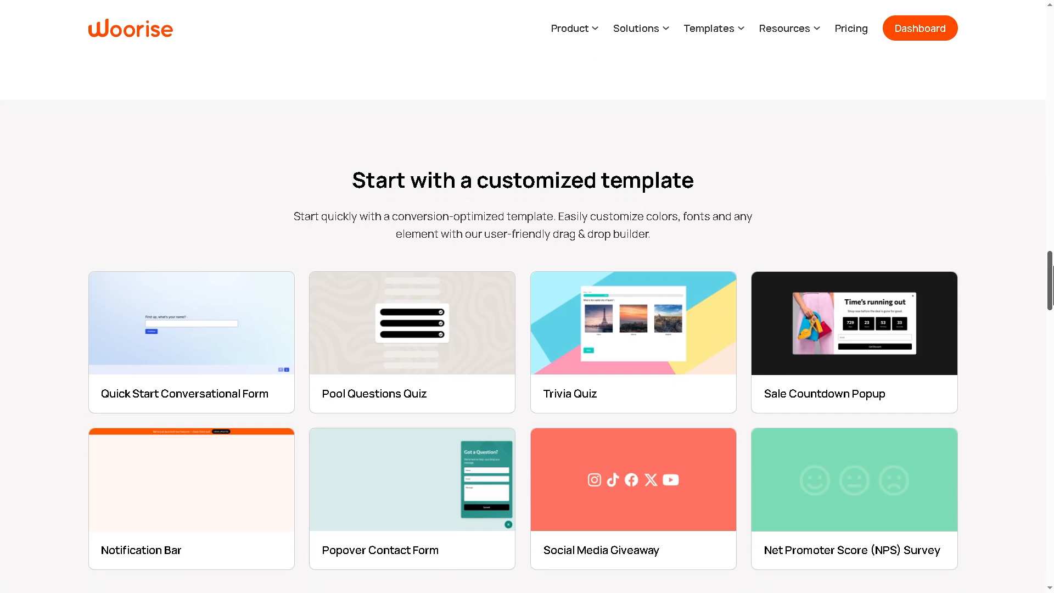
Step: Examine the homepage's landing page features, customer reviews and marketing integrations, and list the solutions offered by audience
{"action": "scroll", "coordinate": [527, 307], "scroll_direction": "down", "scroll_amount": 10}
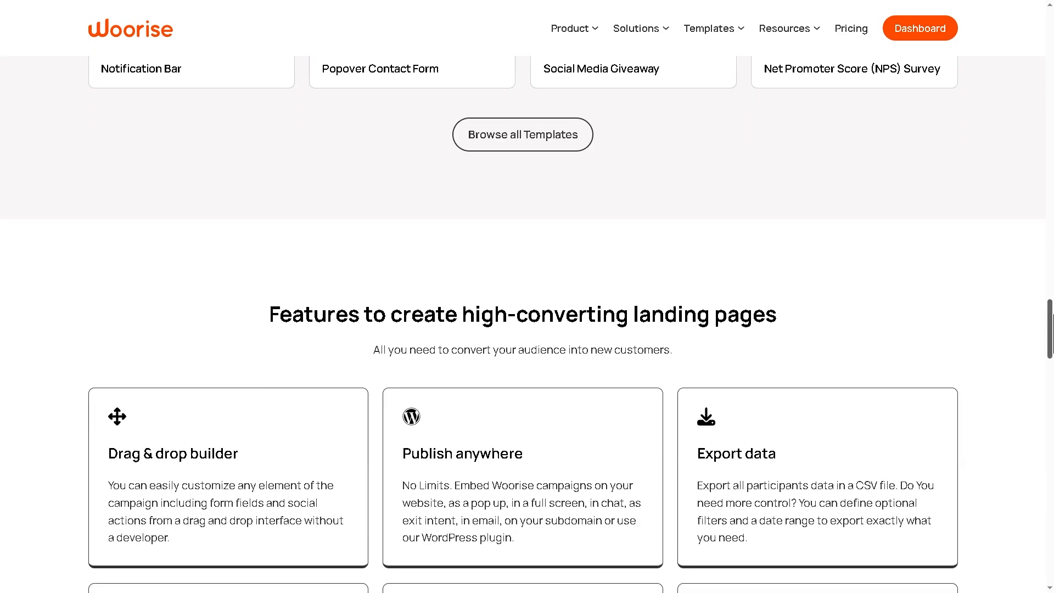
{"action": "scroll", "coordinate": [527, 307], "scroll_direction": "down", "scroll_amount": 6}
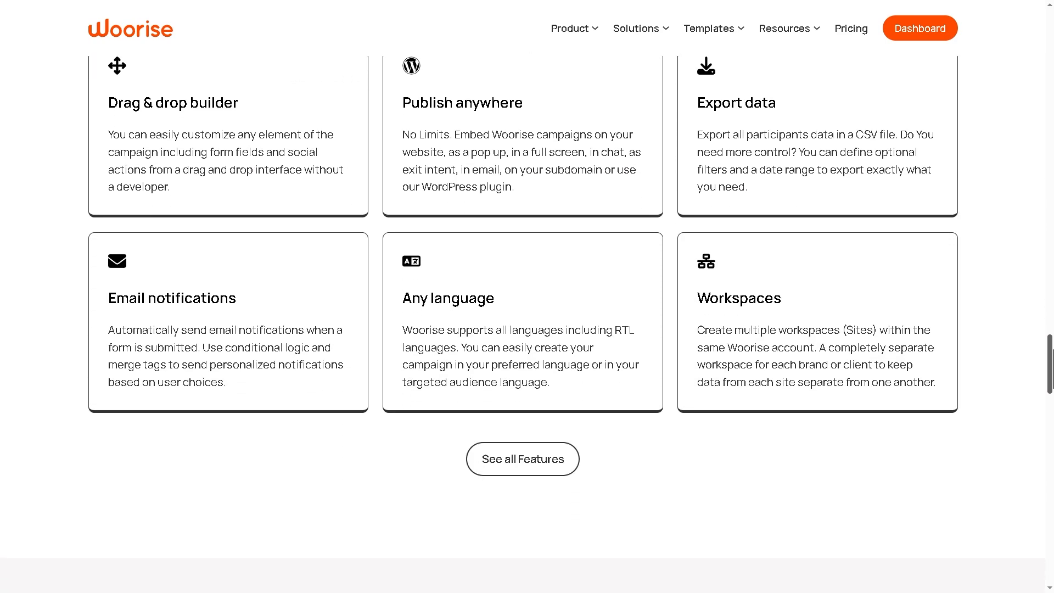
{"action": "scroll", "coordinate": [527, 308], "scroll_direction": "down", "scroll_amount": 1}
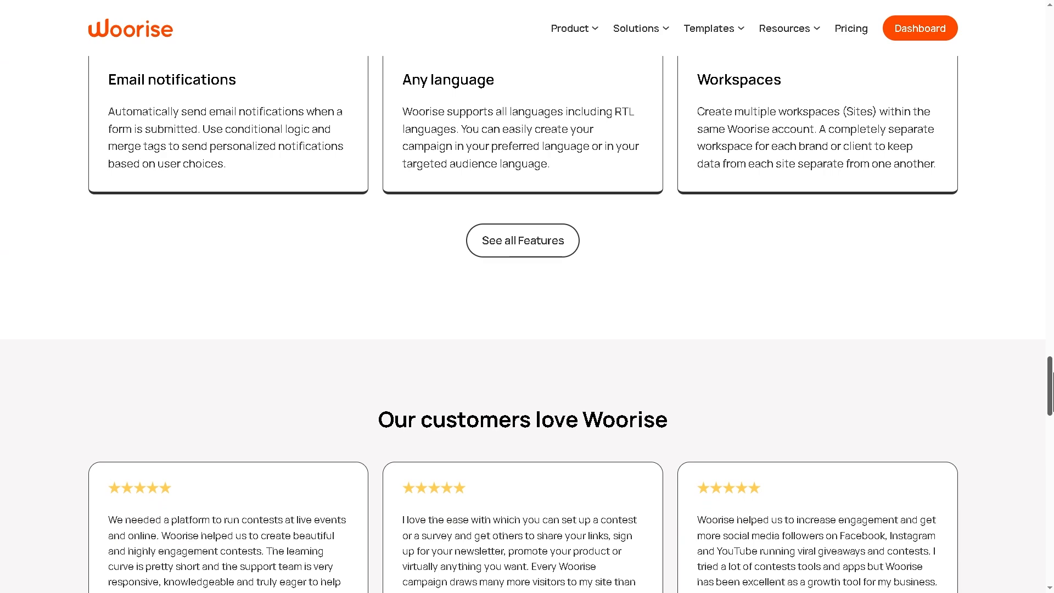
{"action": "scroll", "coordinate": [527, 308], "scroll_direction": "down", "scroll_amount": 7}
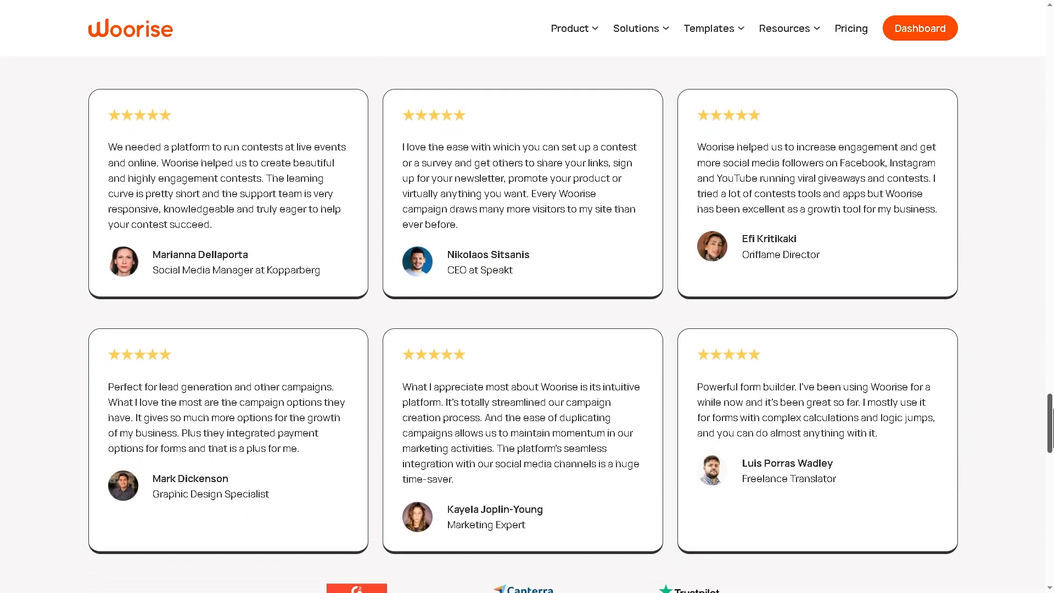
{"action": "scroll", "coordinate": [527, 308], "scroll_direction": "down", "scroll_amount": 11}
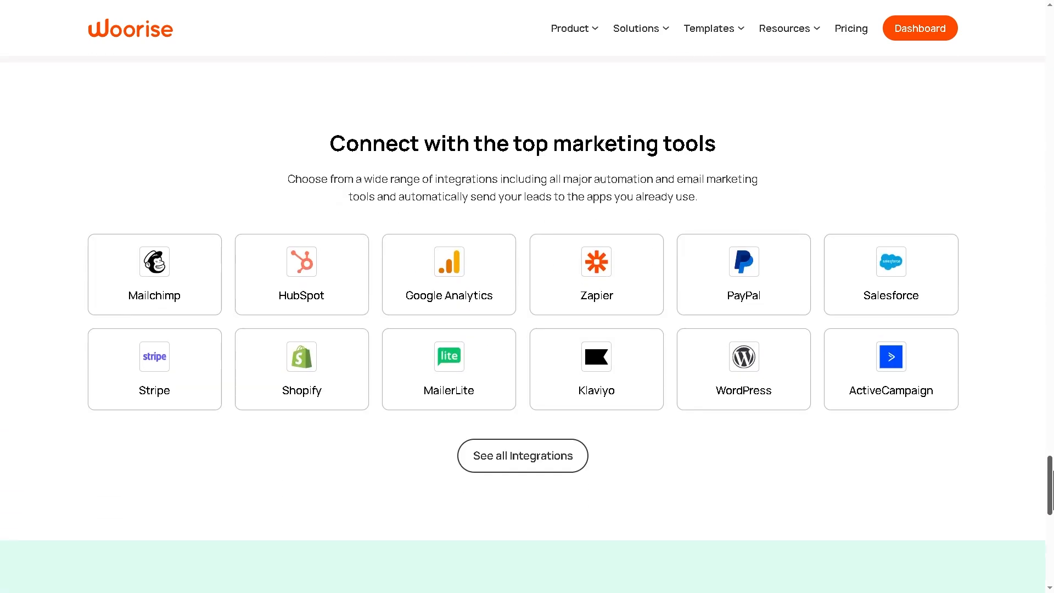
{"action": "left_click", "coordinate": [660, 29]}
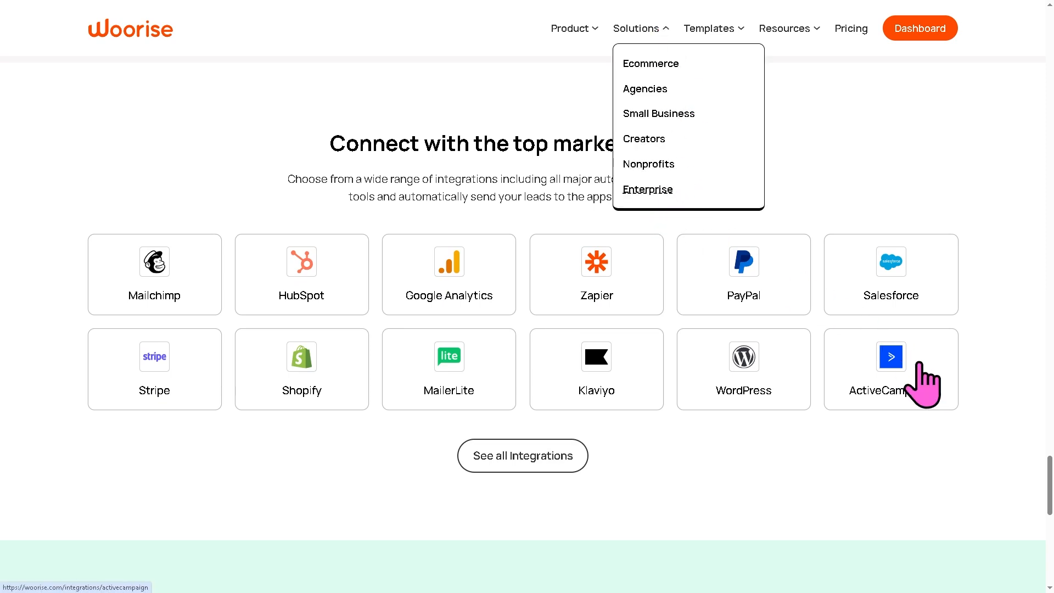